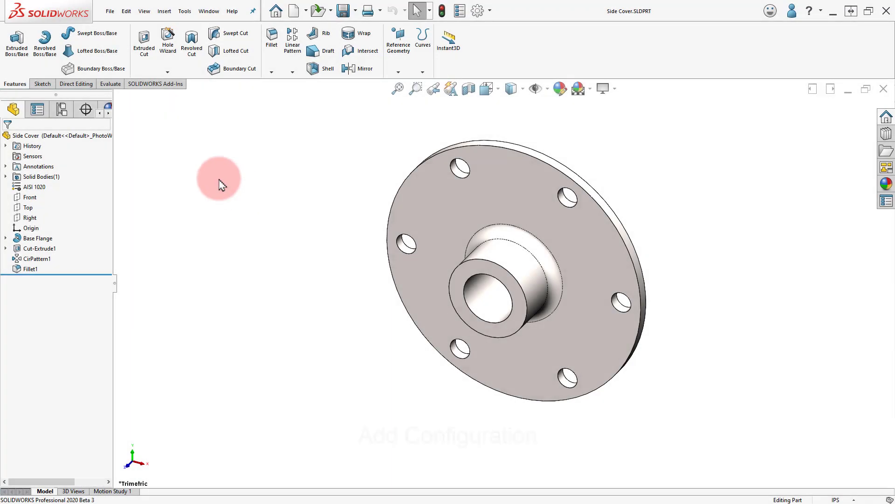
Step: Add a configuration named Forge with the description Foundry Model to the Side Cover part
click(62, 109)
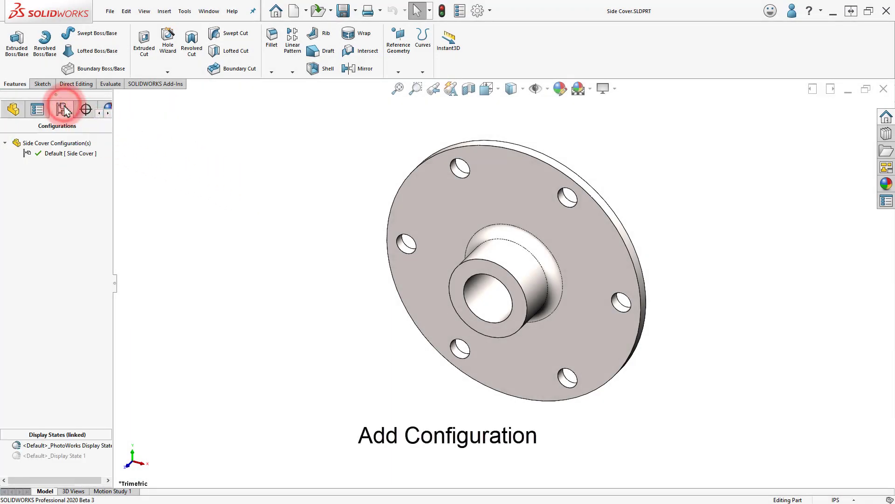
click(64, 144)
right_click(63, 154)
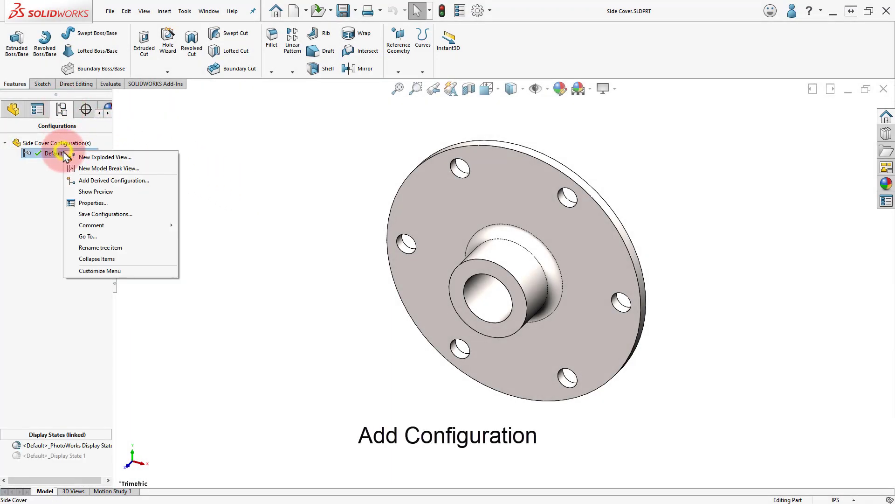
right_click(57, 143)
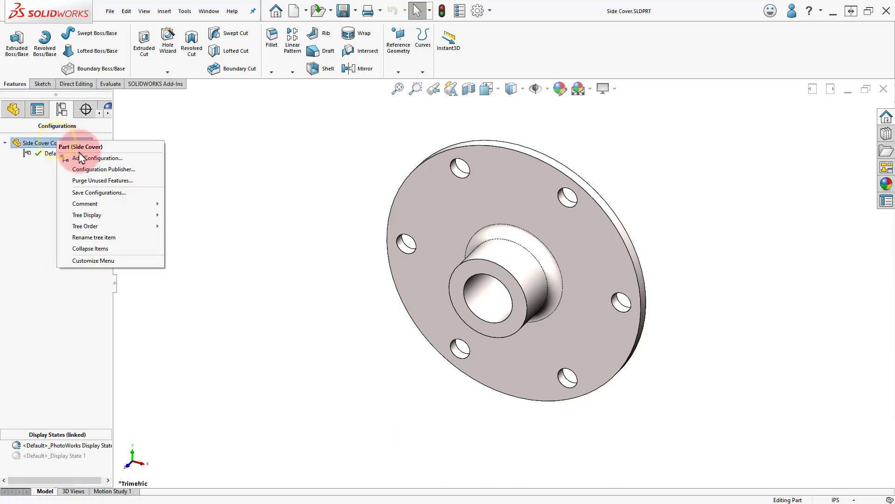
click(146, 159)
click(87, 178)
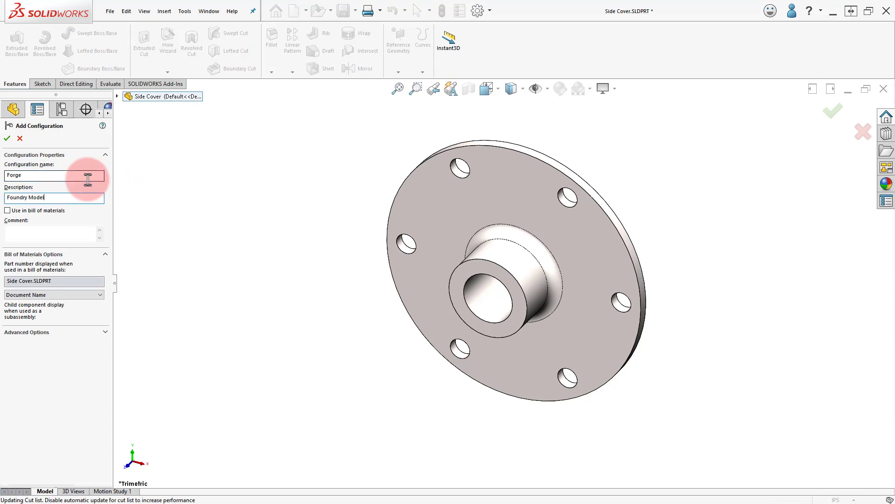
key(Return)
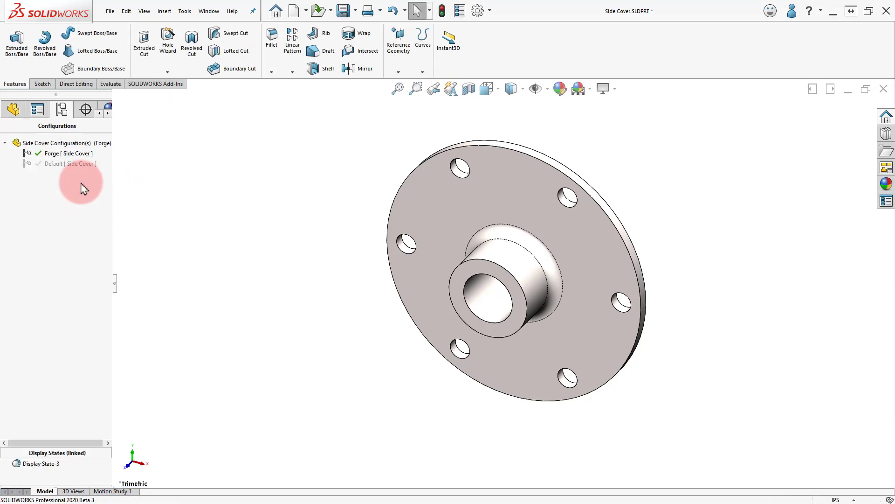
Step: Rename the Default configuration as Machined and set its description to Machine Shop Model
right_click(63, 163)
click(106, 219)
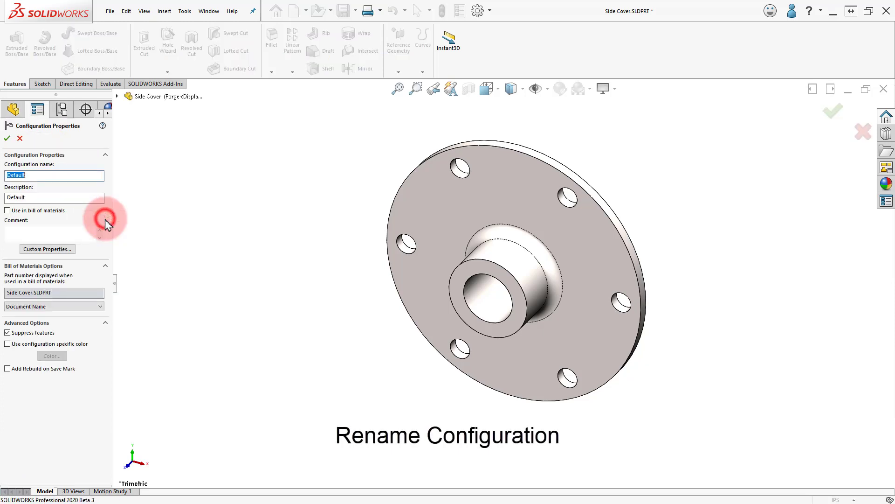
text(Machine Shop Model)
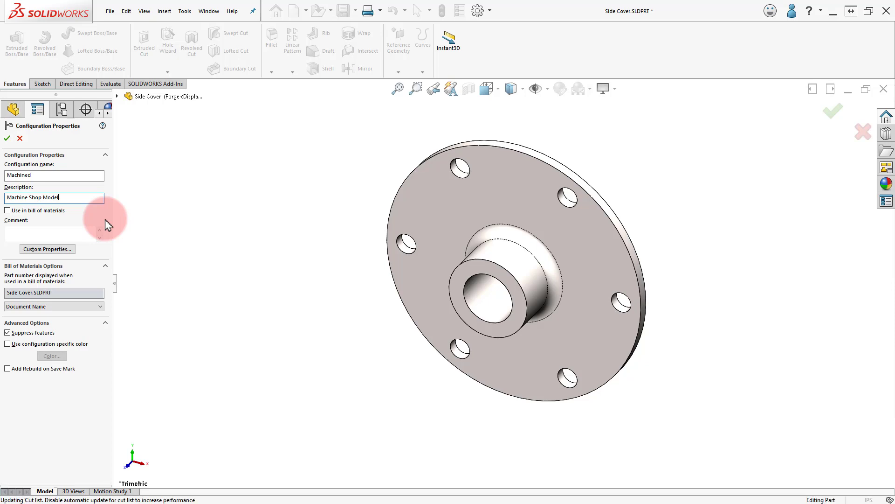
key(Return)
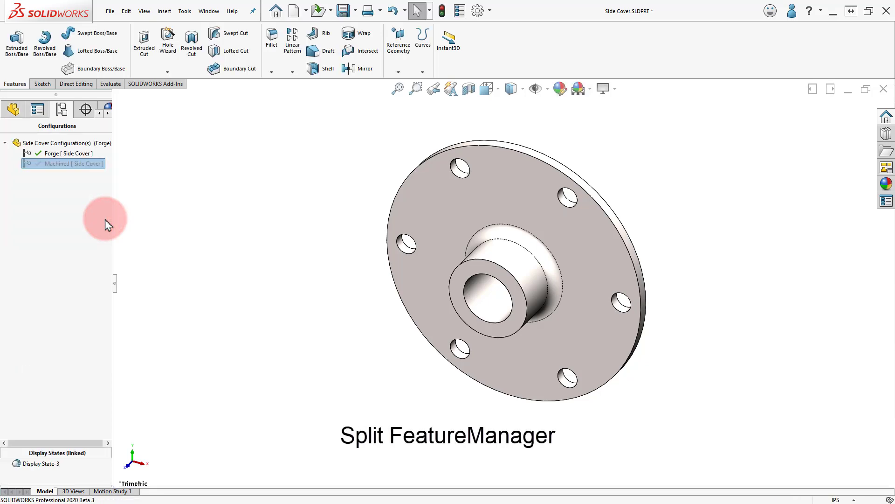
Step: Split the FeatureManager to show features above configurations, and suppress the circular hole pattern CirPattern1 in the Forge configuration
drag(70, 94, 77, 286)
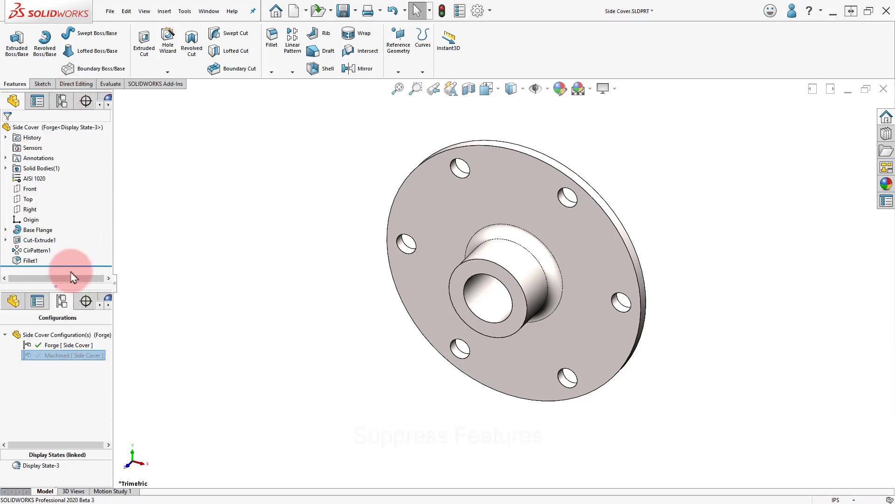
click(46, 253)
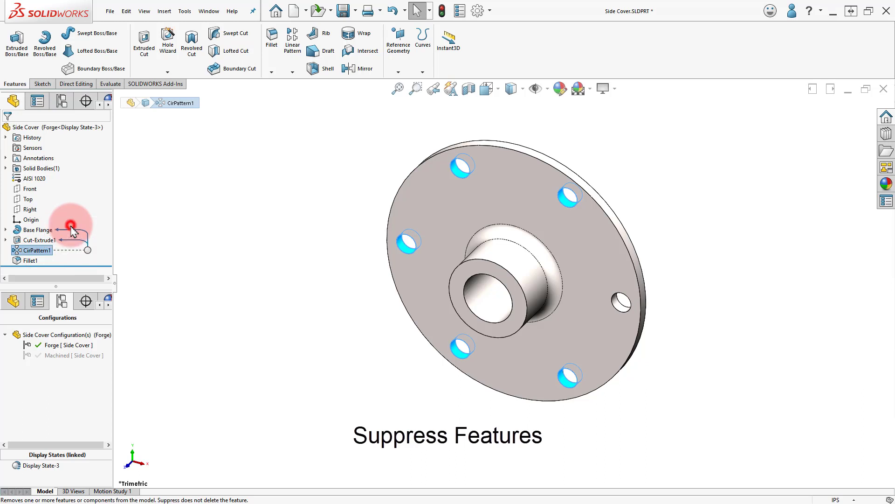
click(71, 229)
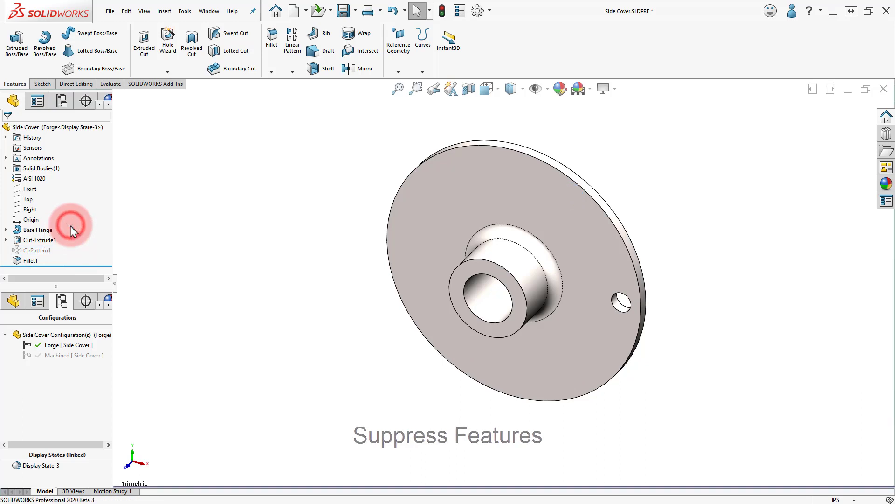
click(48, 241)
click(147, 246)
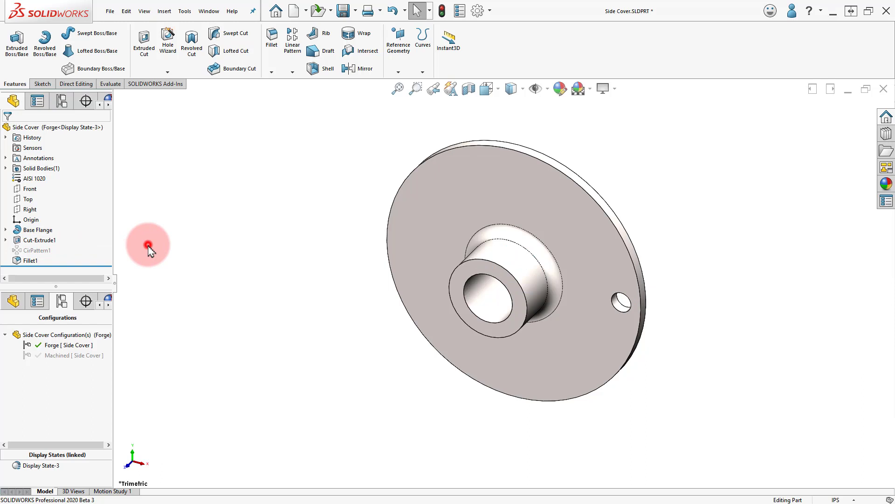
Step: Remove the remaining bolt hole in the flange by deleting its cylindrical face with the Delete and Patch option
click(77, 84)
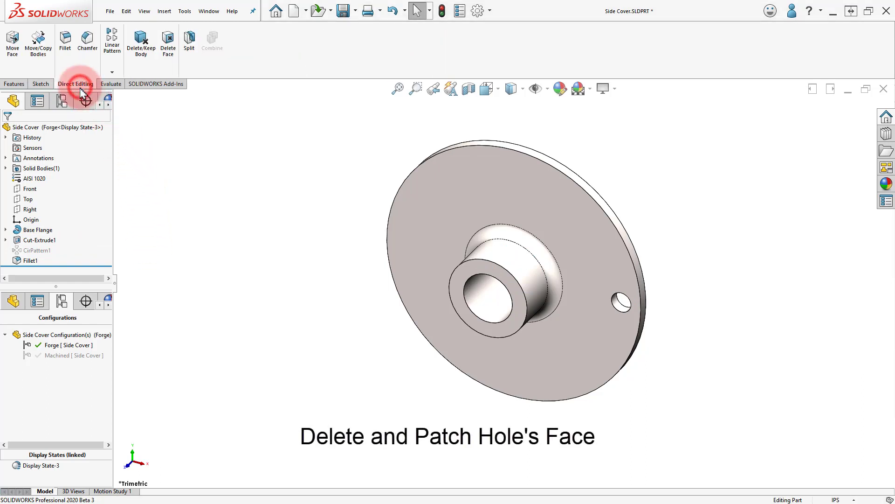
click(168, 59)
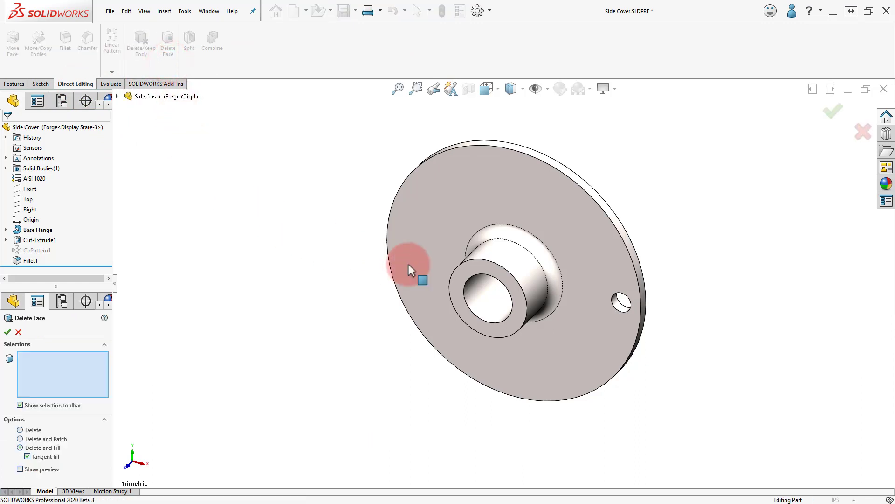
click(620, 306)
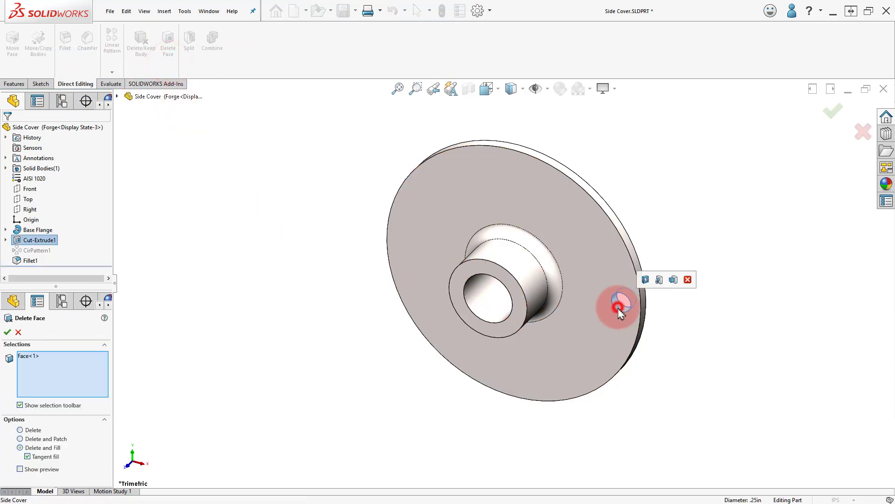
click(60, 436)
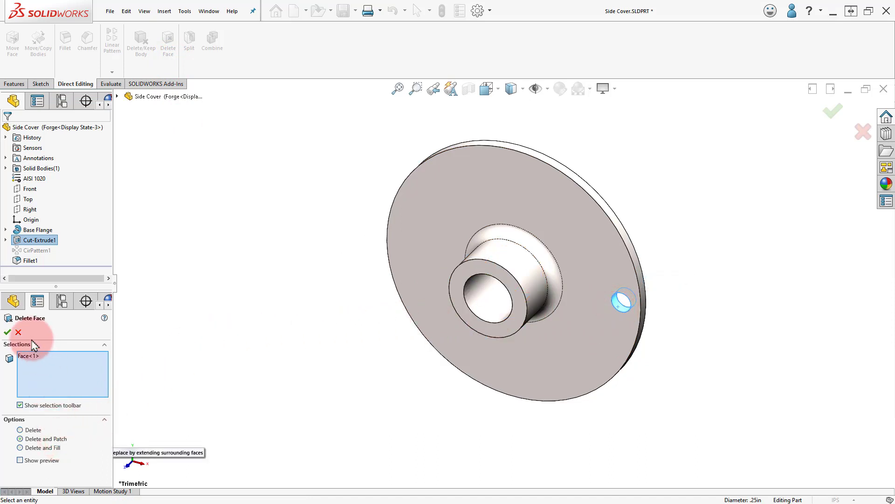
click(8, 332)
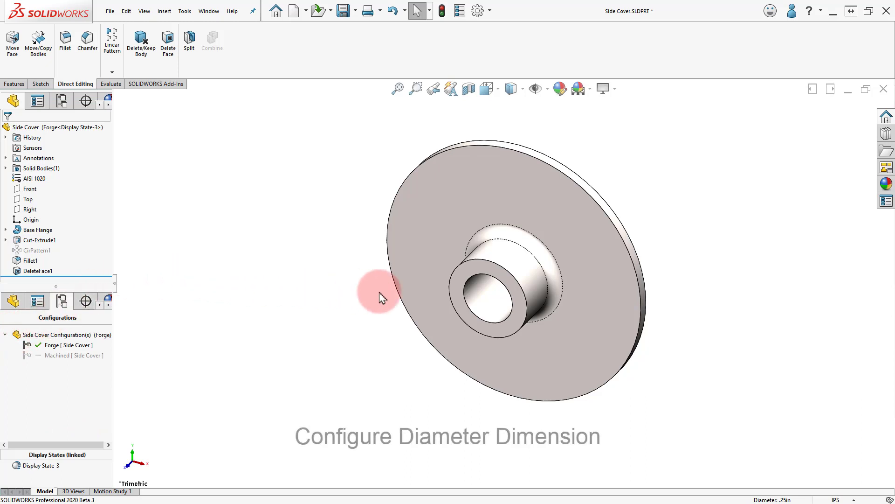
Step: Set the central bore's diameter to 0.6 in for the Forge configuration only and rebuild the part
double_click(496, 304)
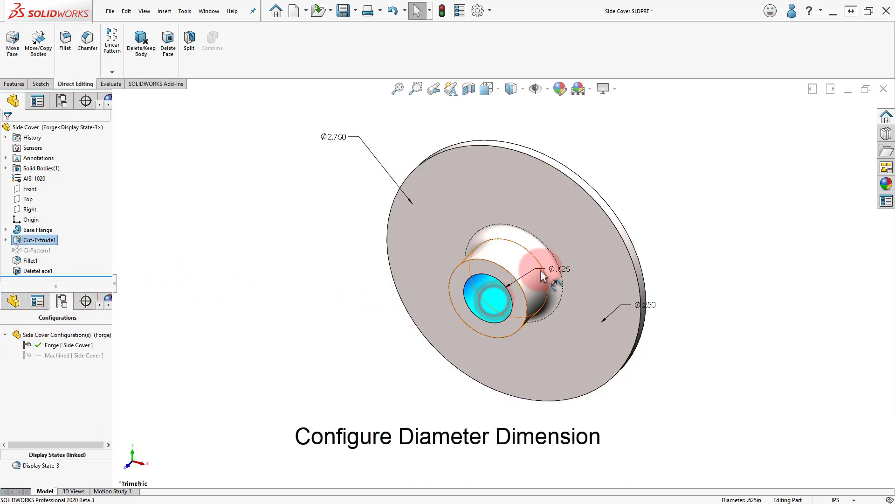
mouse_move(567, 269)
mouse_down()
mouse_move(580, 229)
mouse_move(570, 229)
mouse_up()
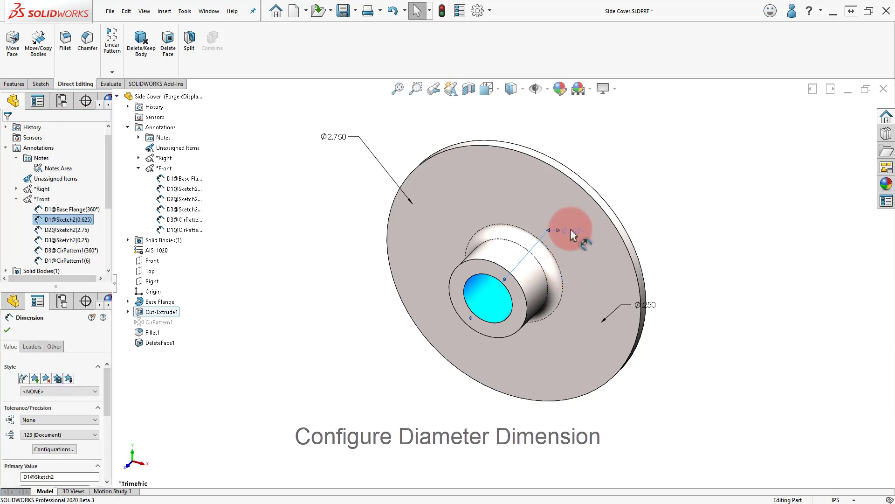
double_click(570, 229)
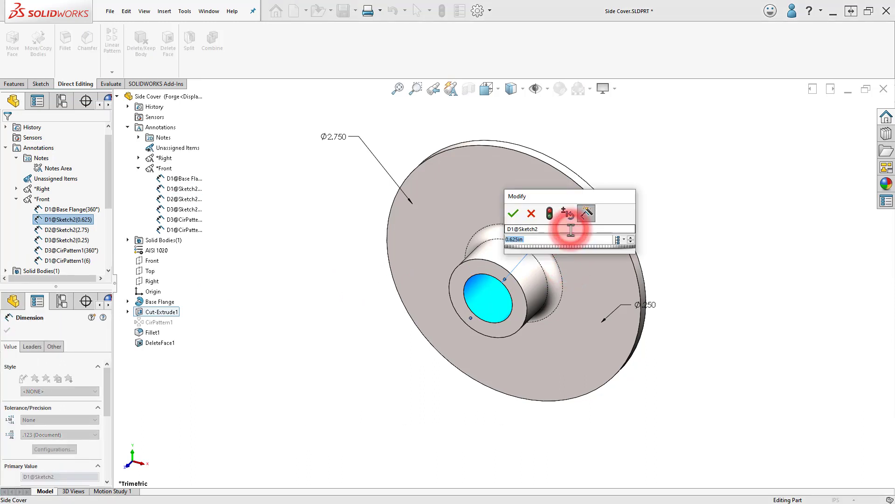
click(624, 240)
click(644, 253)
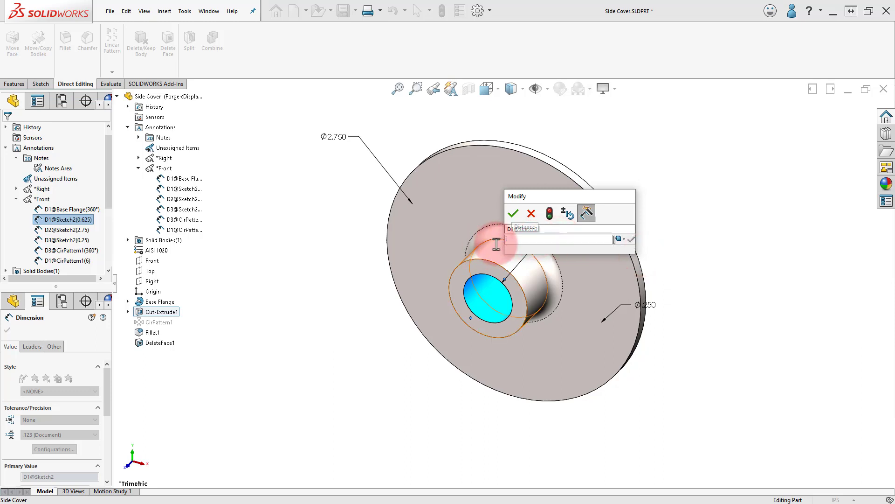
text(.6)
click(514, 213)
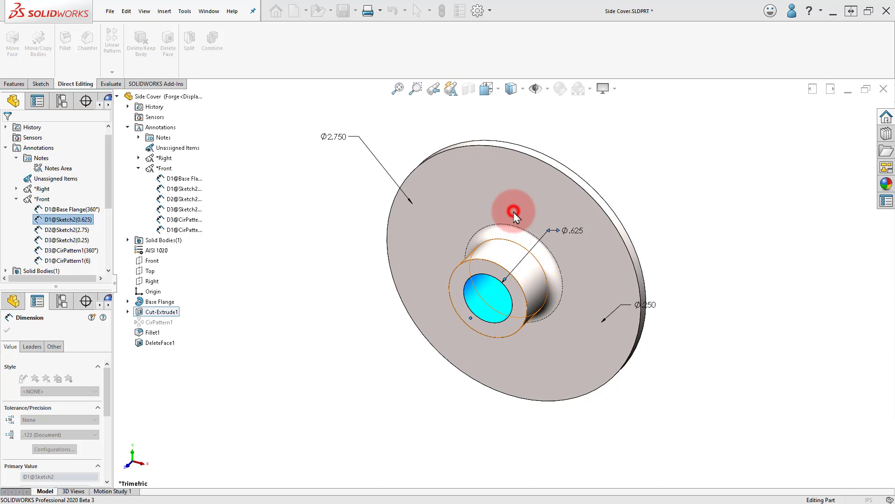
click(535, 135)
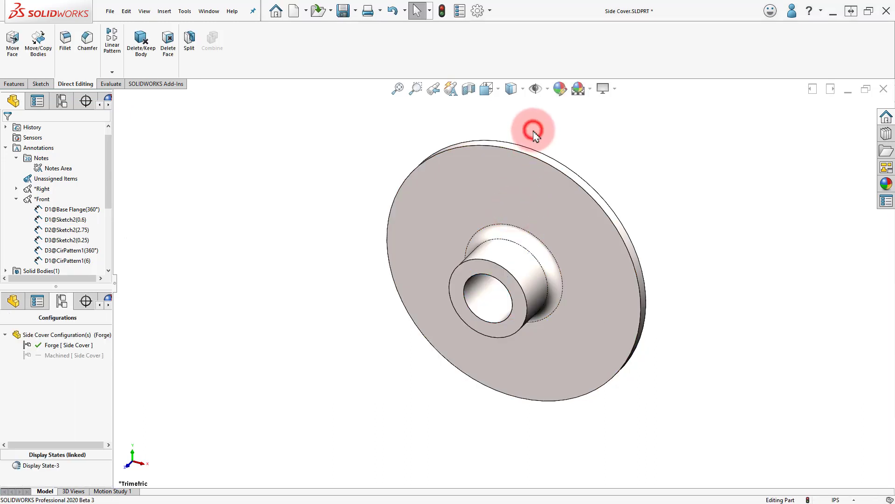
click(444, 11)
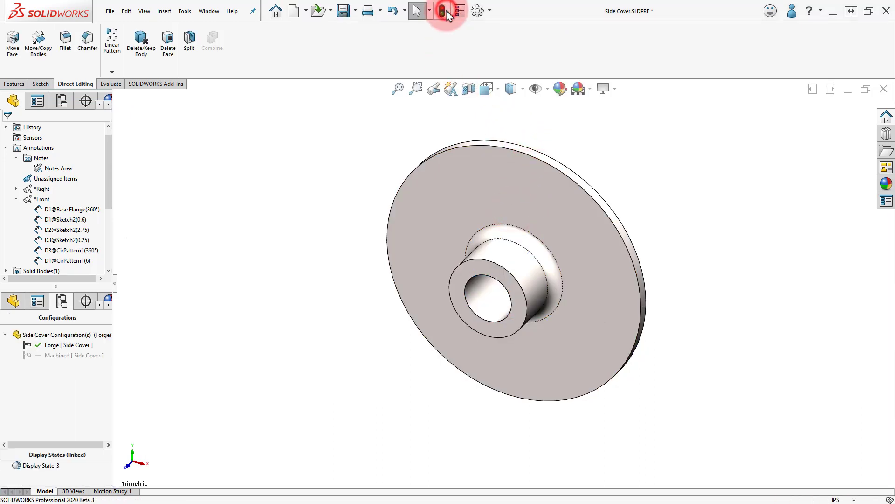
Step: Switch between the Machined and Forge configurations to compare their features and geometry, ending with Forge active
right_click(53, 362)
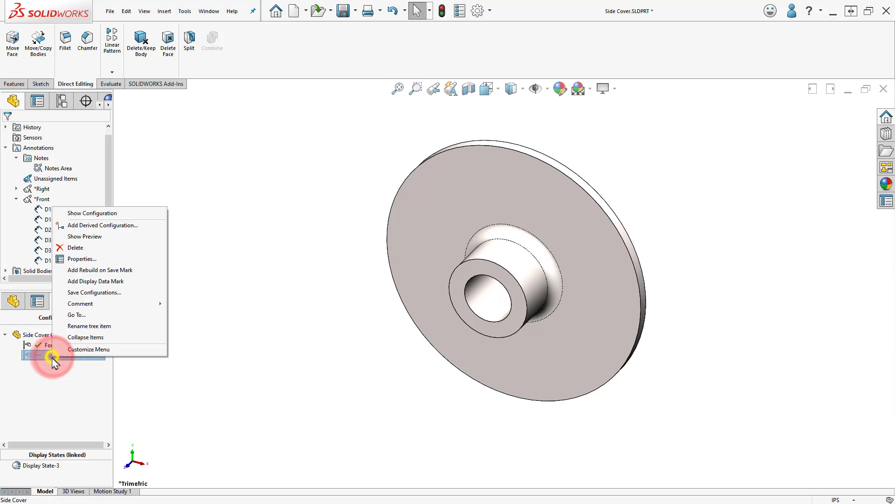
click(111, 214)
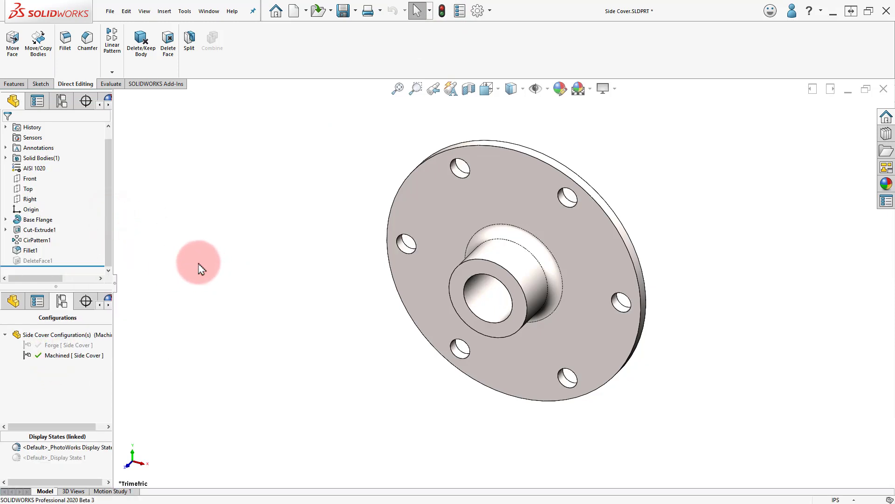
click(42, 262)
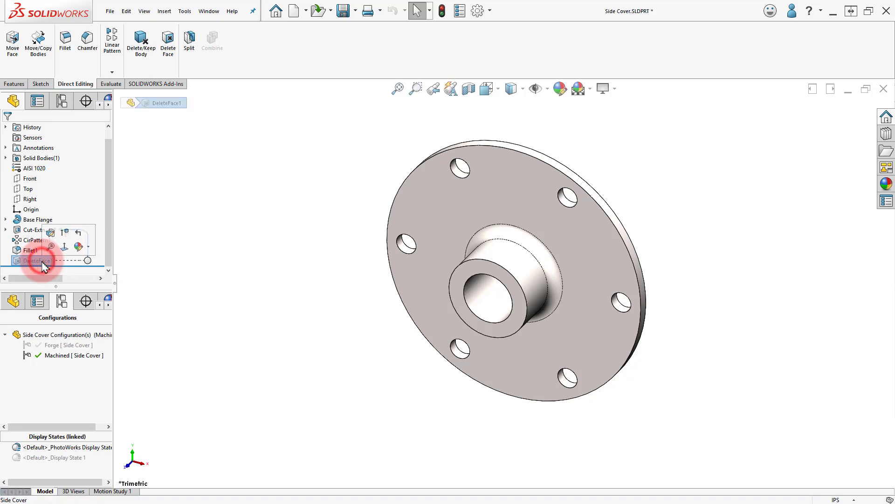
click(160, 265)
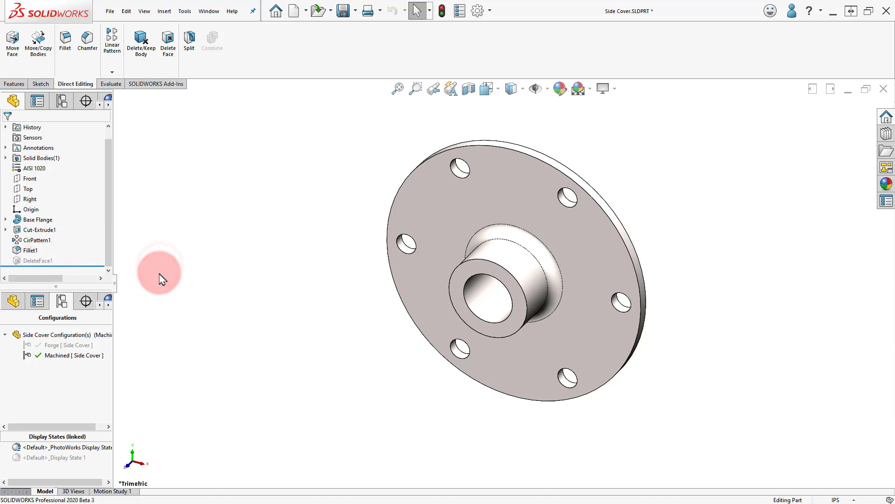
double_click(79, 345)
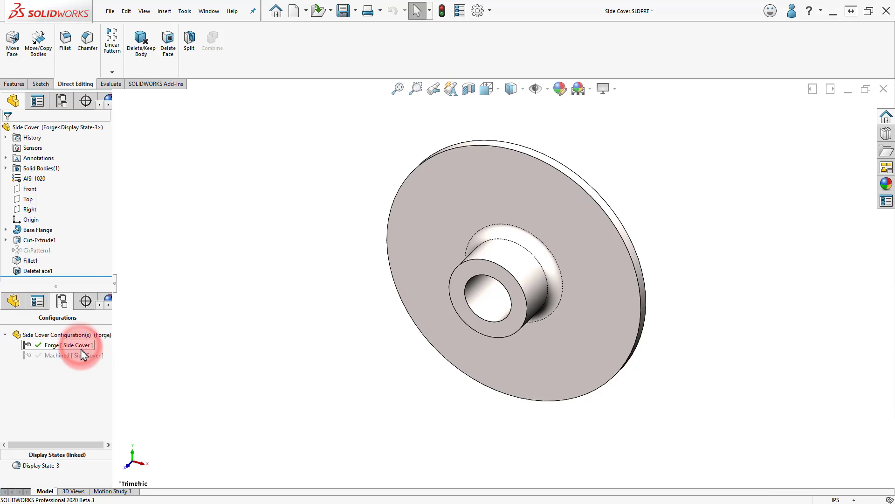
double_click(81, 358)
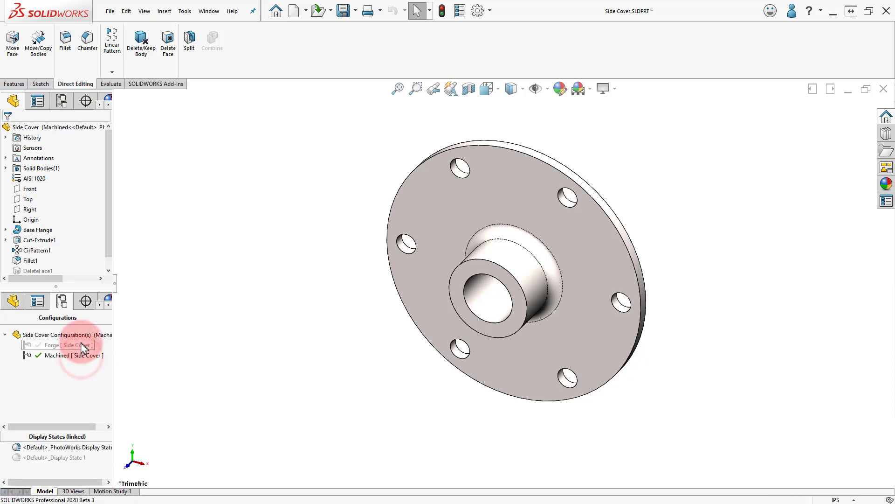
double_click(81, 345)
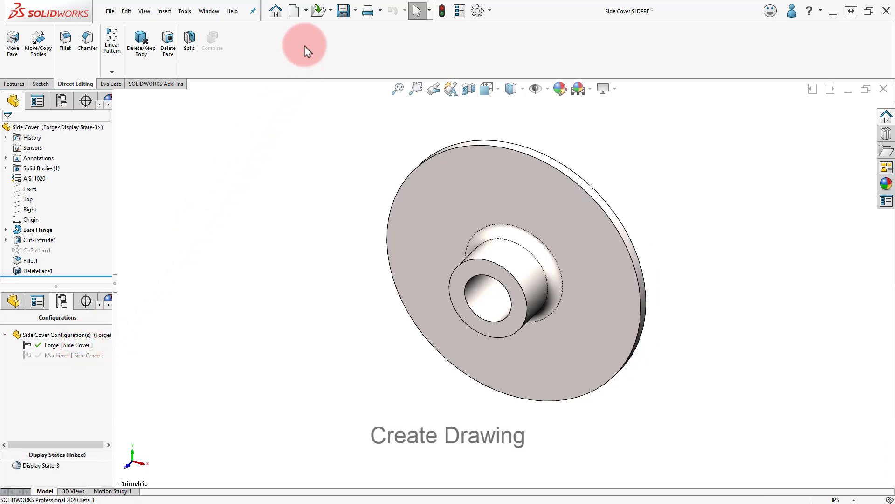
Step: Create a drawing from the part on an A (ANSI) Landscape sheet without displaying the sheet format
click(307, 10)
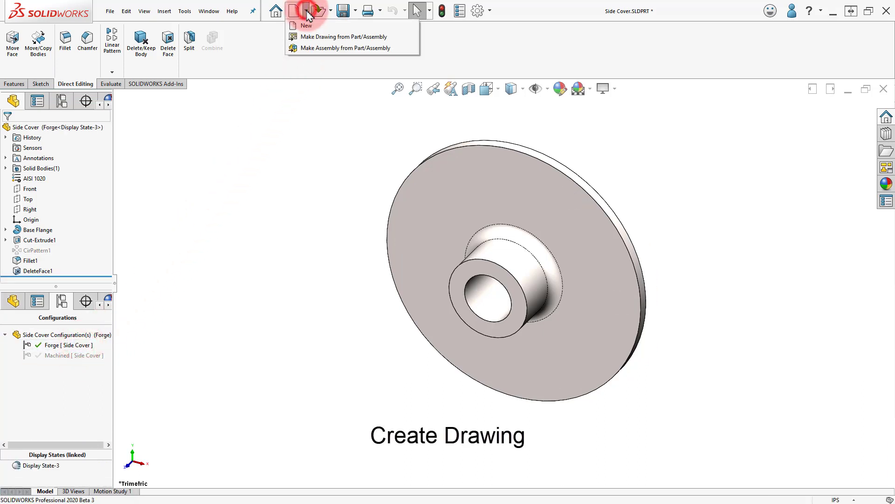
click(311, 37)
click(263, 138)
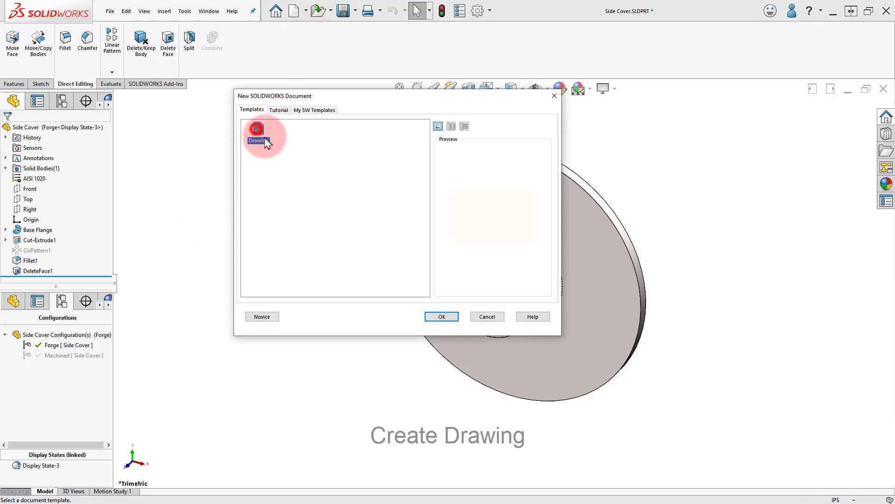
click(441, 319)
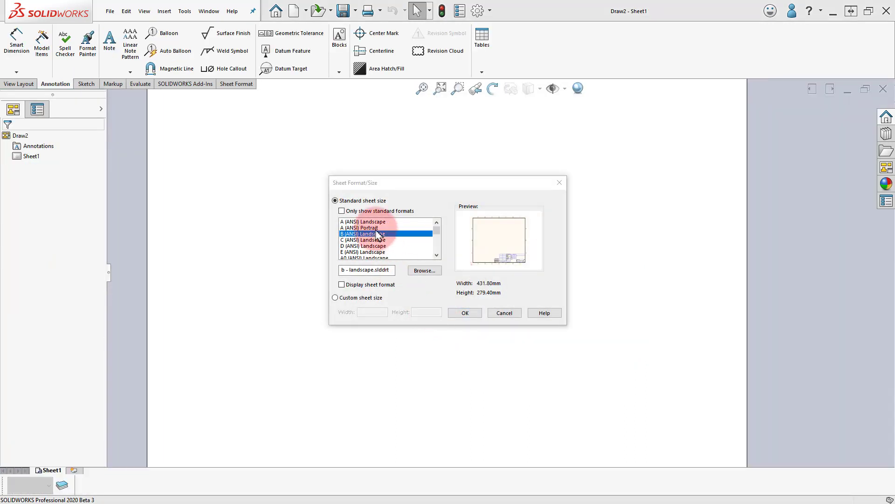
click(375, 222)
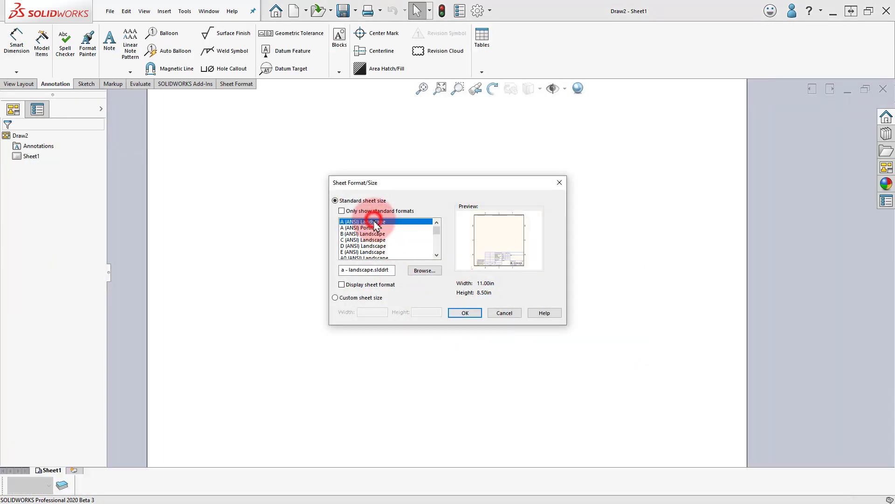
click(385, 287)
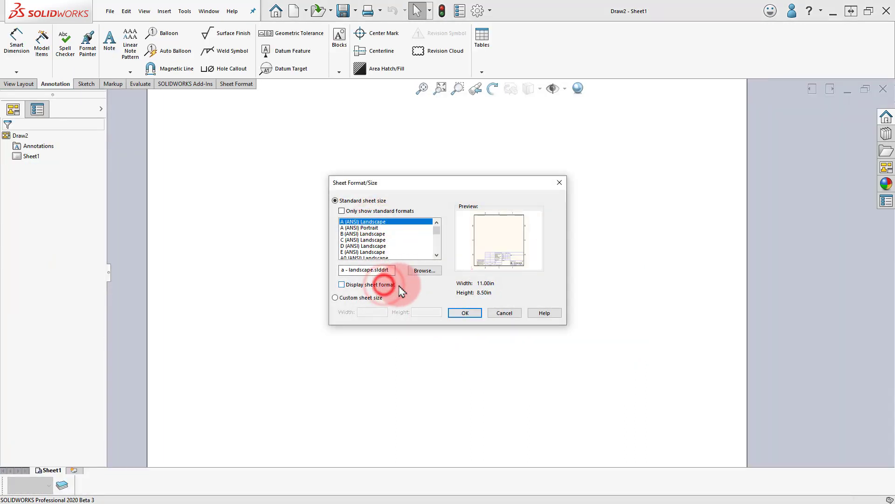
click(462, 314)
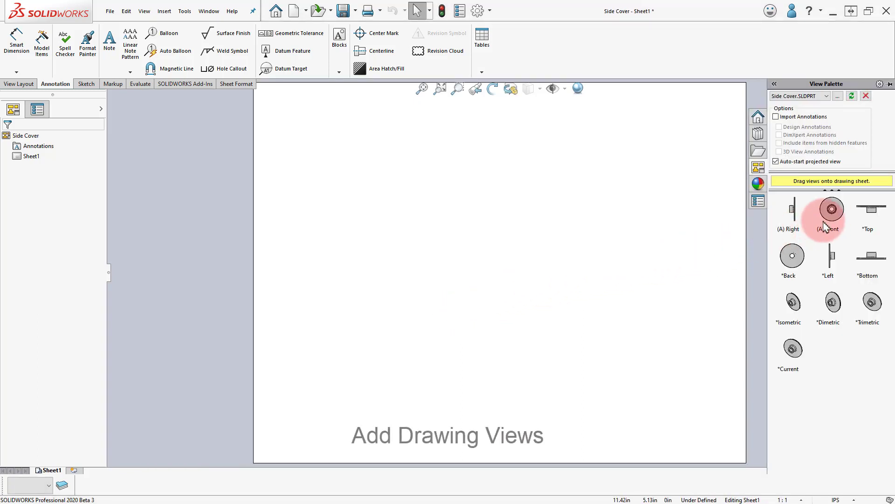
Step: Place the front view in the sheet's lower left area, with a projected top view above it and a projected isometric view diagonally up
drag(786, 220, 387, 335)
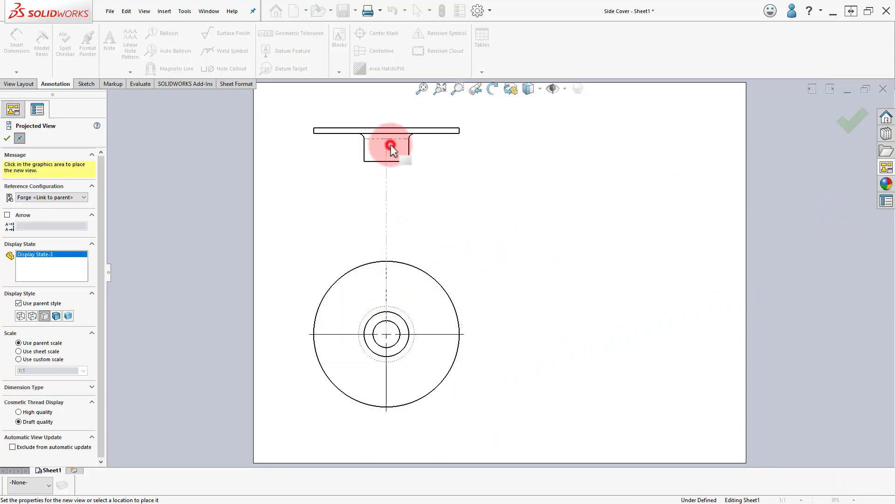
click(391, 146)
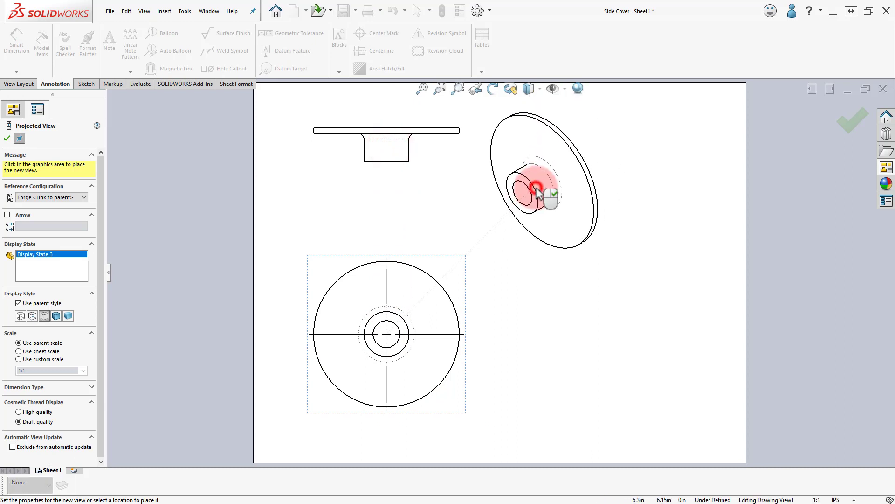
click(537, 192)
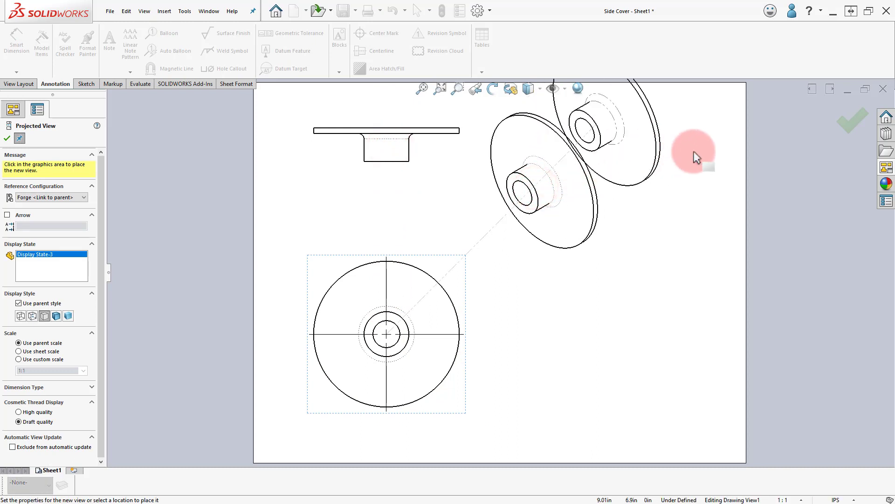
click(850, 122)
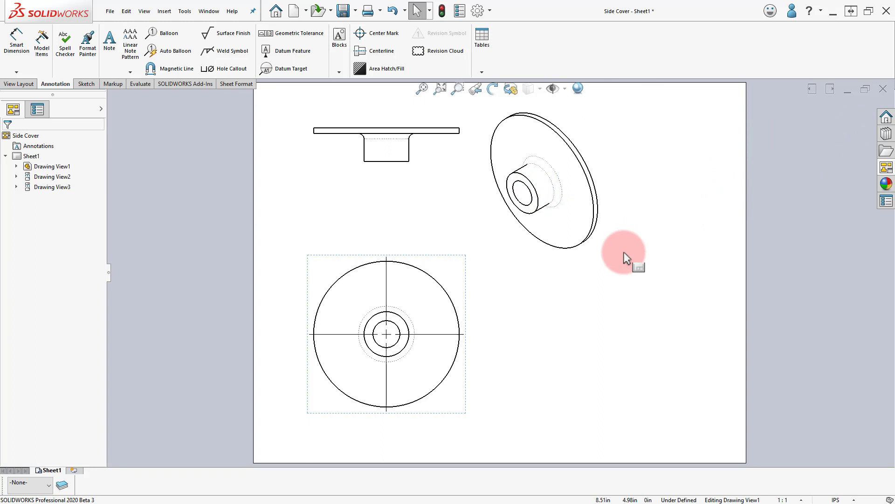
Step: Set the front view's display style to Hidden Lines Visible and remove its tangent edges
click(444, 270)
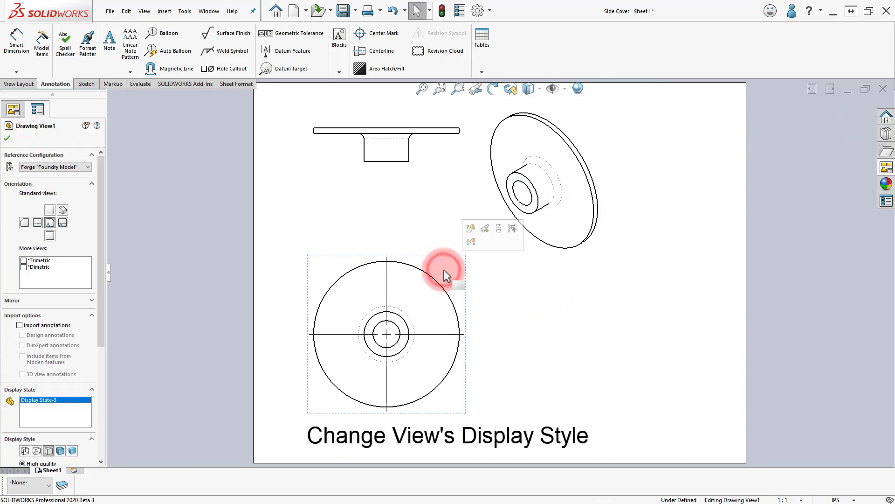
drag(102, 329, 110, 410)
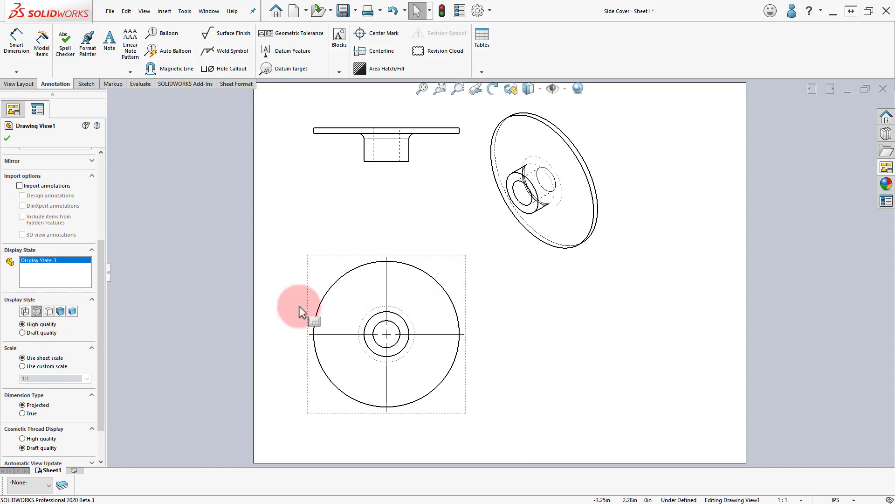
right_click(450, 274)
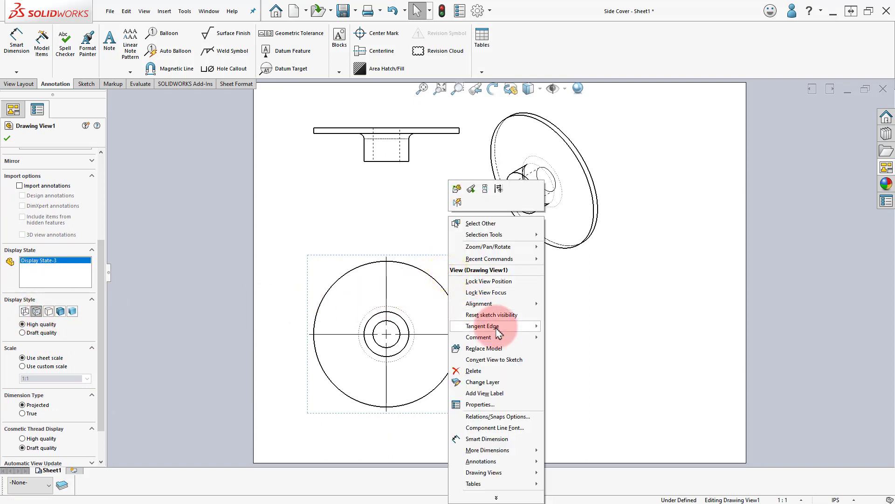
mouse_move(516, 326)
click(591, 350)
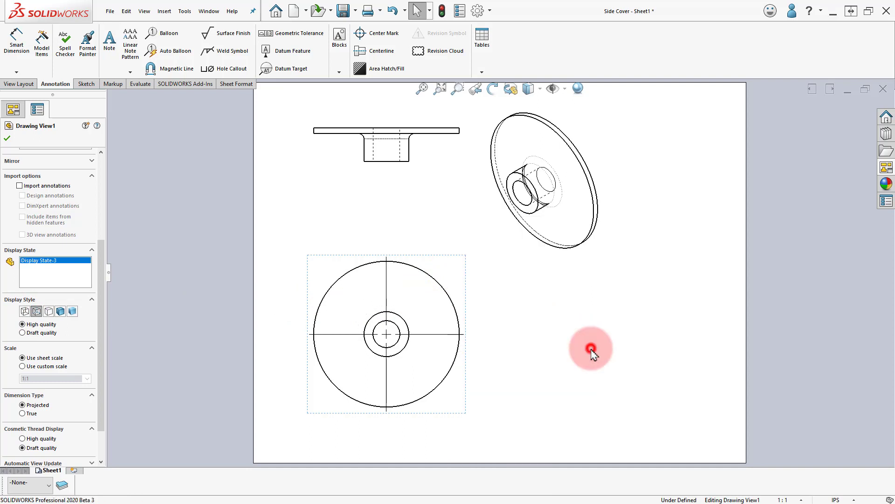
Step: Set the projected top view's tangent edge display to Tangent Edges Removed
click(432, 152)
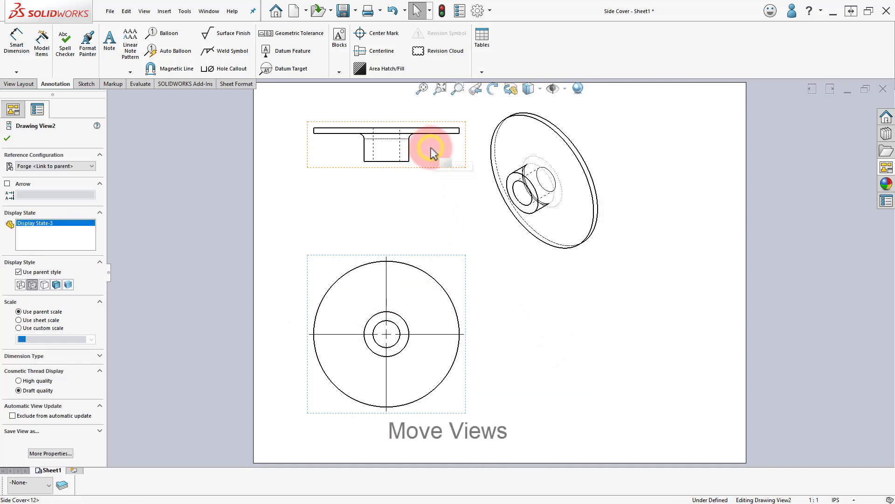
right_click(432, 150)
mouse_move(483, 259)
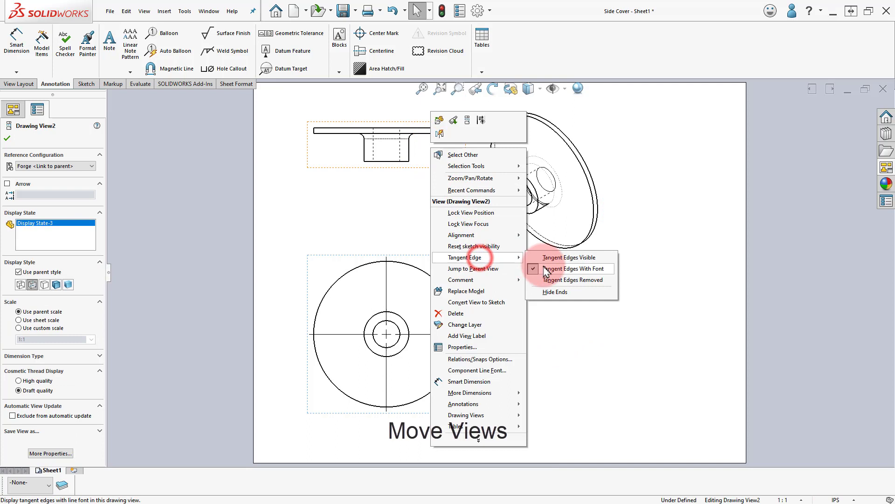
click(553, 278)
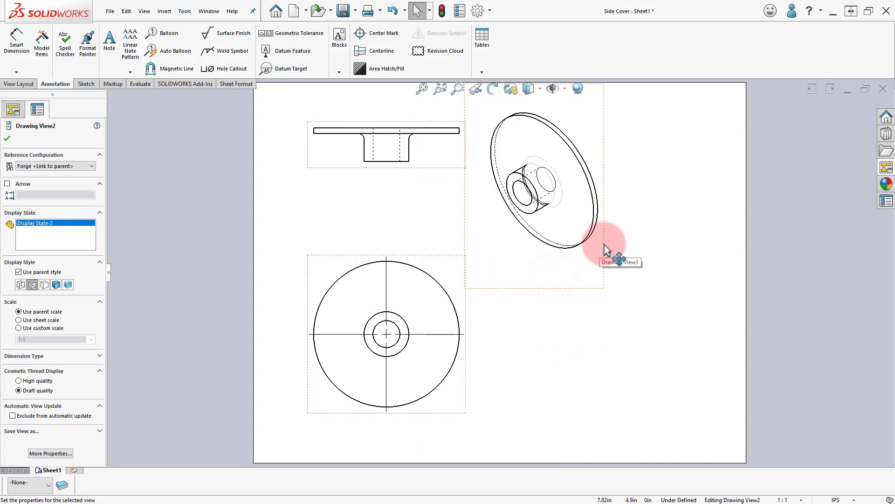
Step: Move the isometric view farther from the top view and set its tangent edges to Tangent Edges Visible
drag(601, 244, 689, 245)
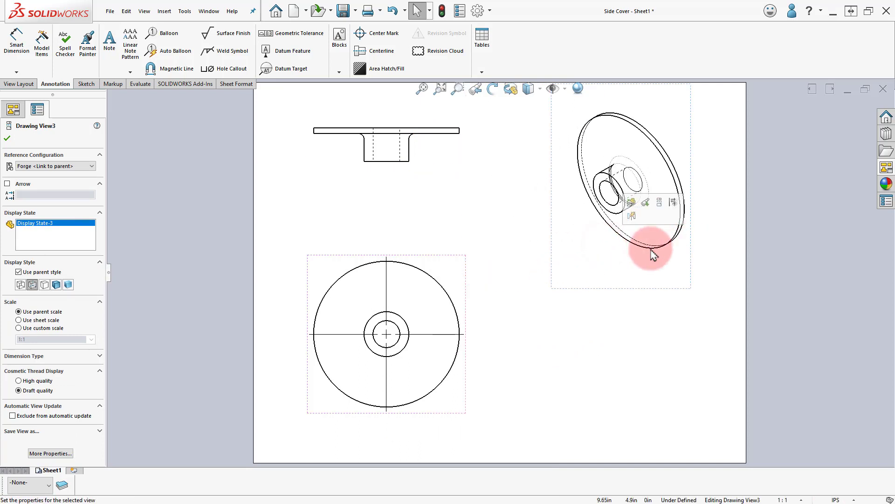
right_click(576, 196)
mouse_move(602, 308)
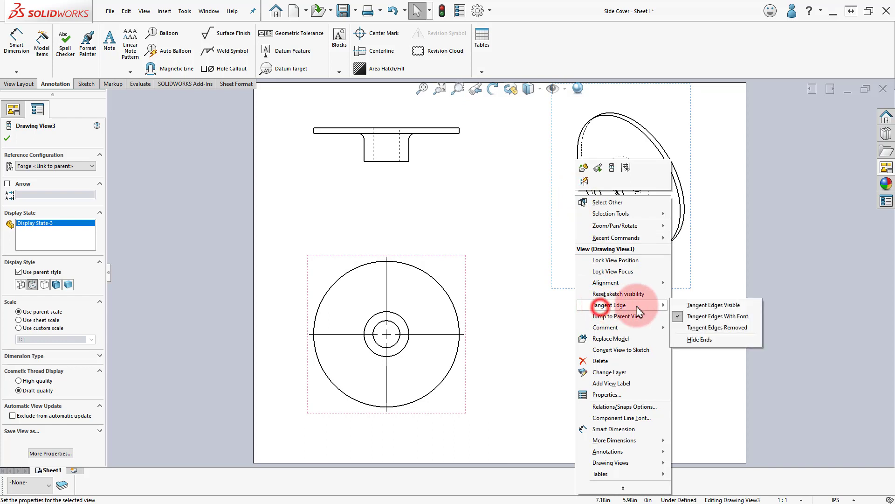
click(704, 306)
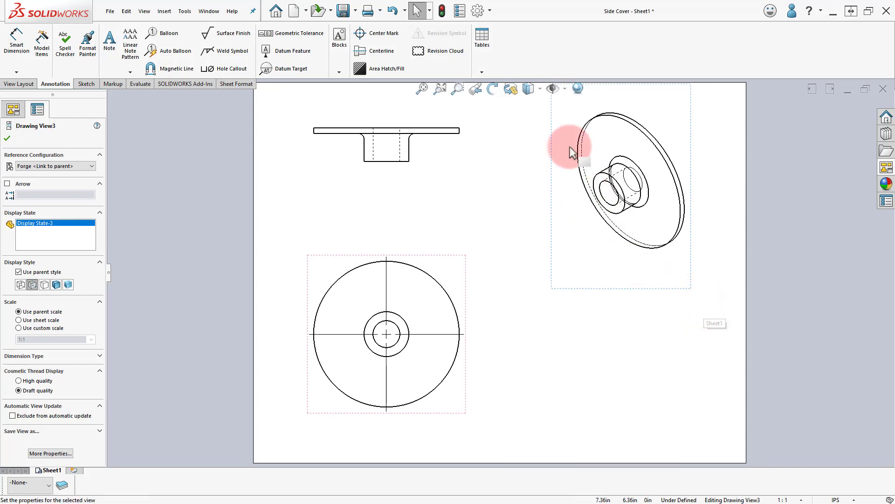
Step: Change the isometric view's display style to Hidden Lines Removed
click(541, 88)
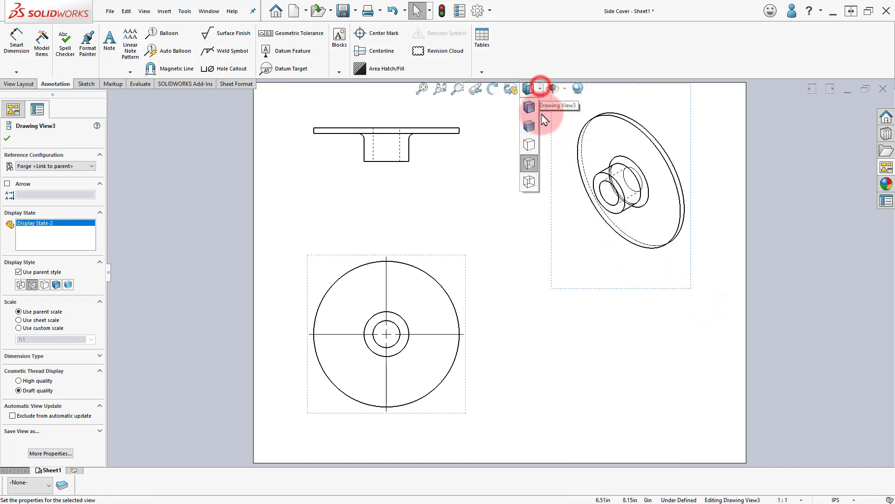
click(531, 144)
click(525, 218)
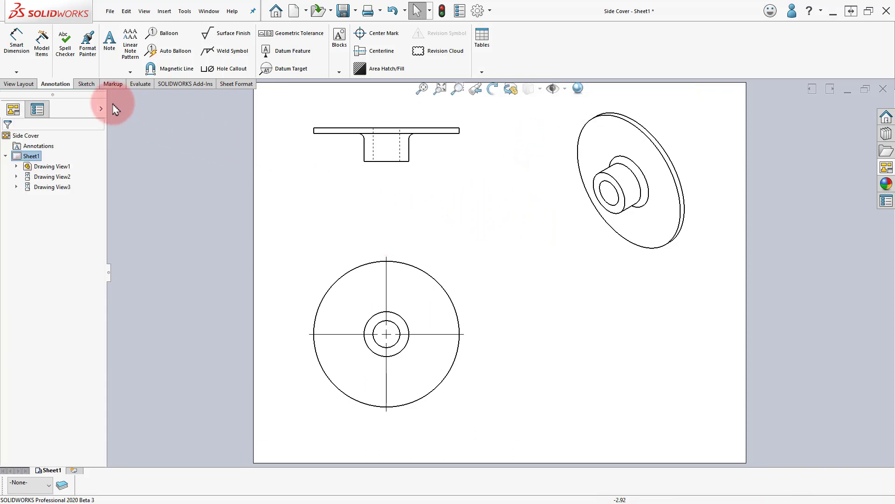
Step: Import the model dimensions into all views with Model Items, using the entire model as source
click(44, 64)
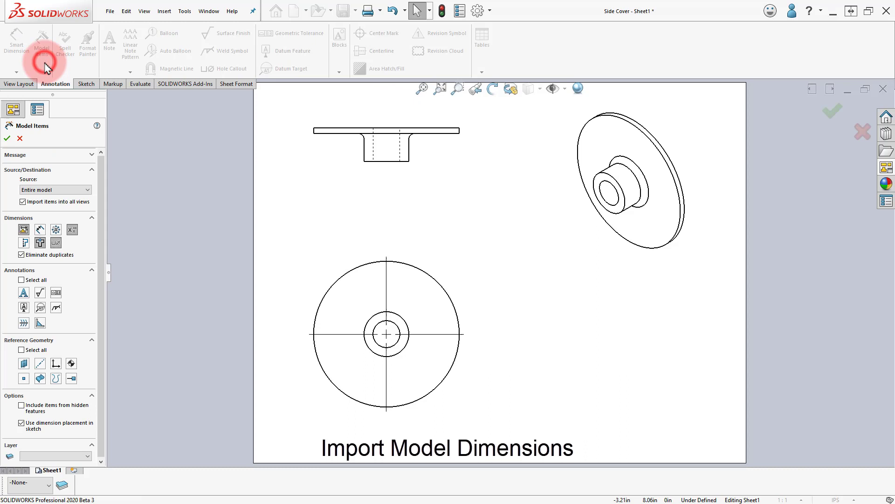
click(58, 191)
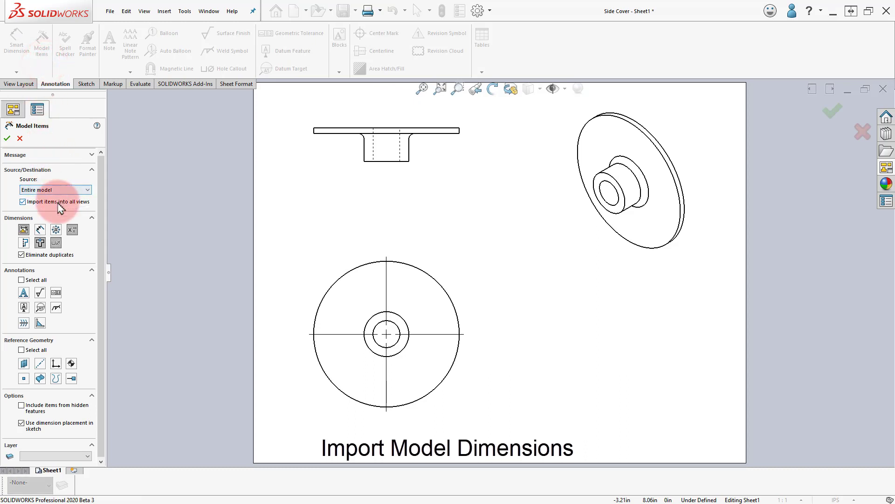
click(7, 138)
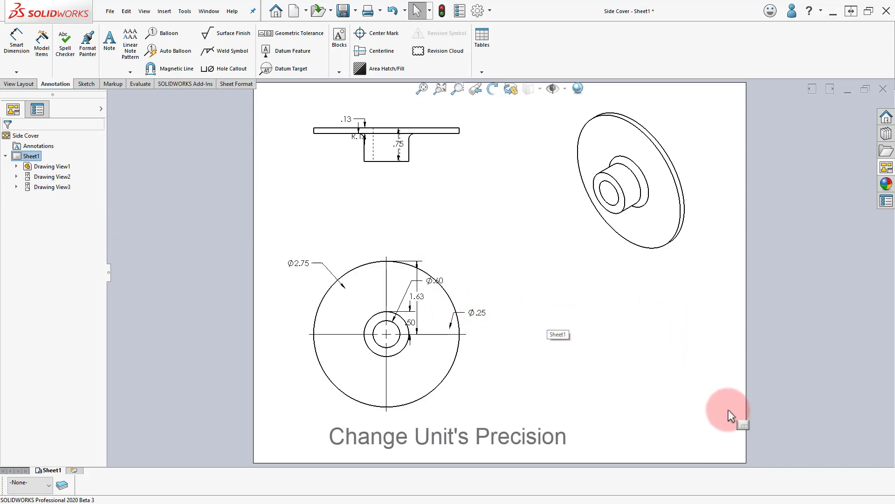
Step: Set the document's basic length units to three decimal places
click(845, 500)
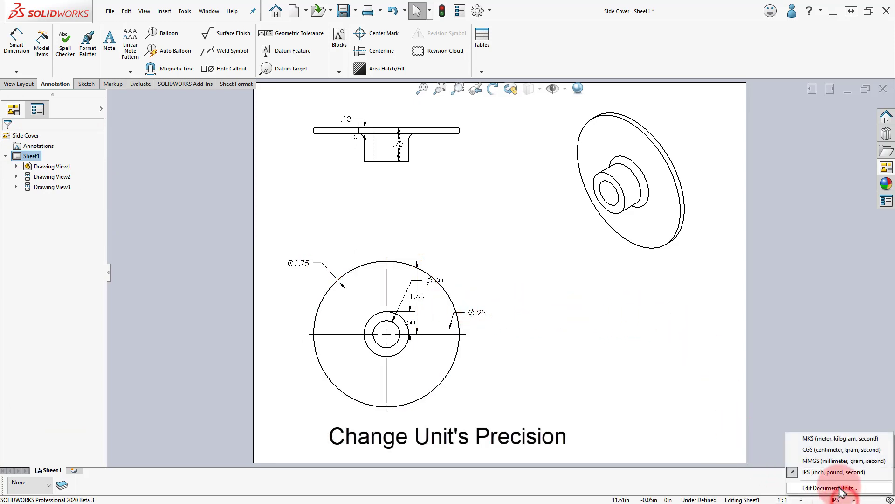
click(840, 488)
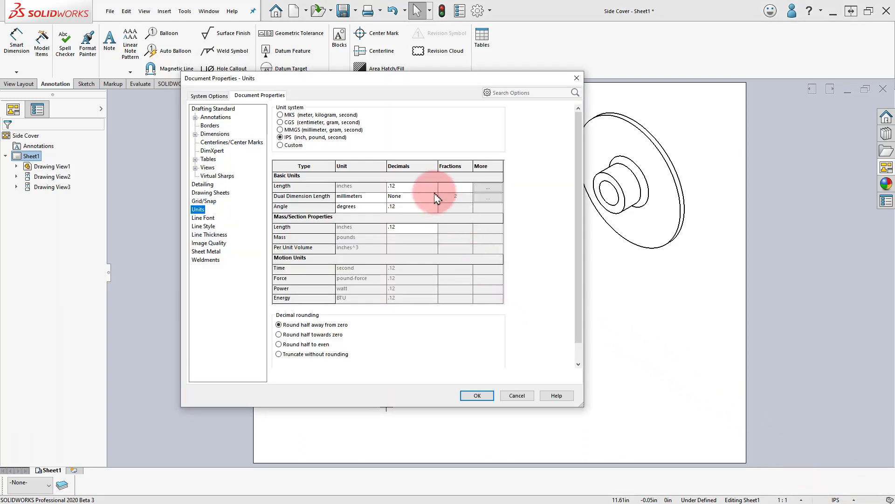
click(434, 186)
click(418, 202)
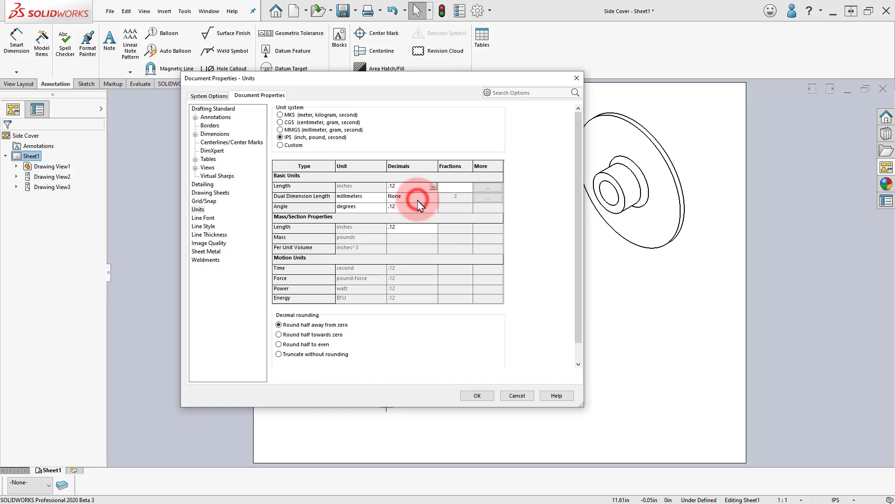
click(487, 397)
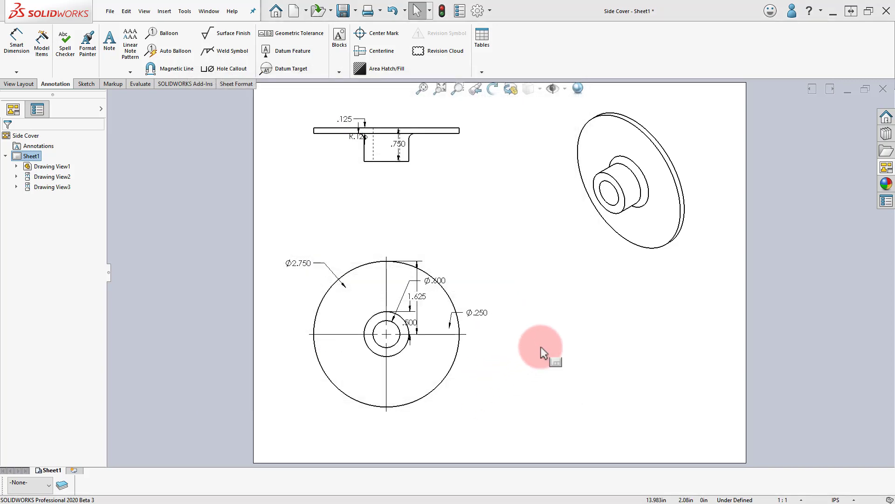
Step: Delete the Ø.250, 1.625, .500 and Ø2.750 dimensions from the front view and move the Ø.600 bore dimension outside the flange outline
drag(486, 311, 498, 307)
key(Delete)
drag(440, 283, 476, 287)
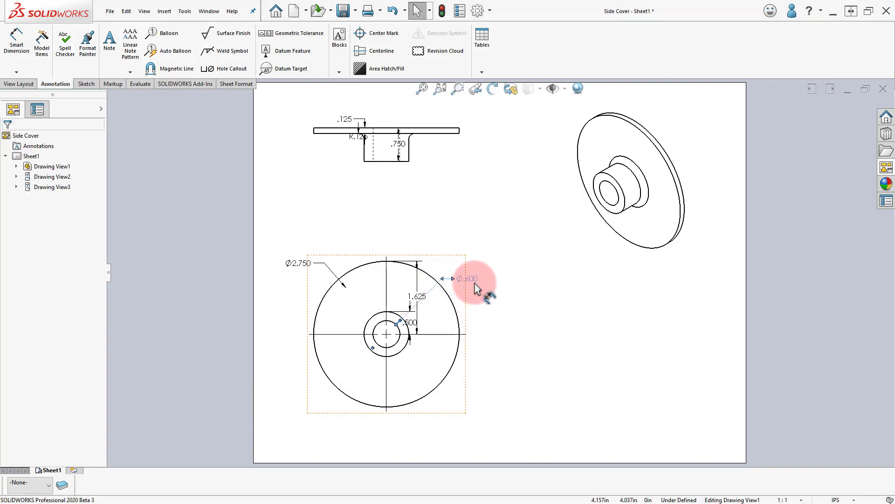
drag(416, 296, 499, 289)
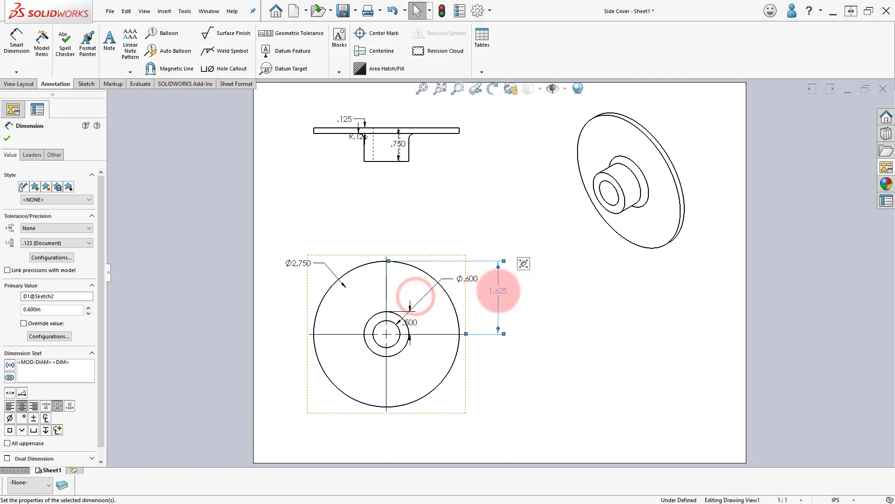
key(Delete)
drag(416, 320, 483, 332)
key(Delete)
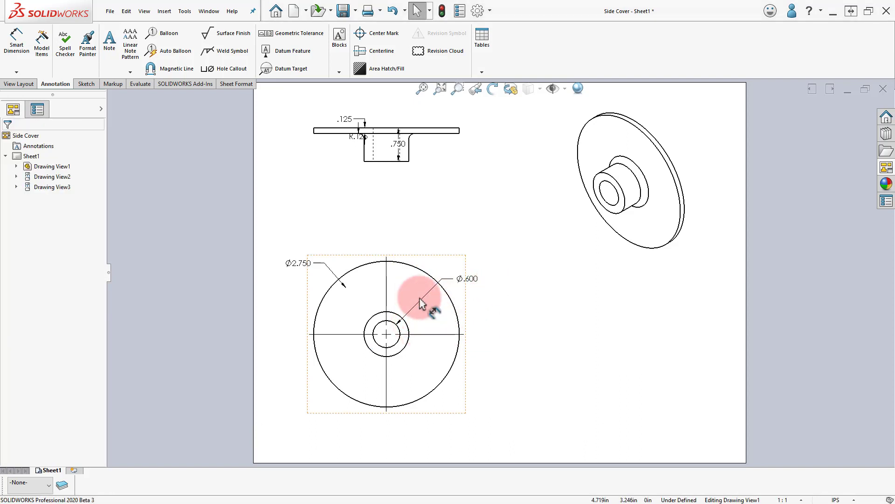
click(298, 264)
key(Delete)
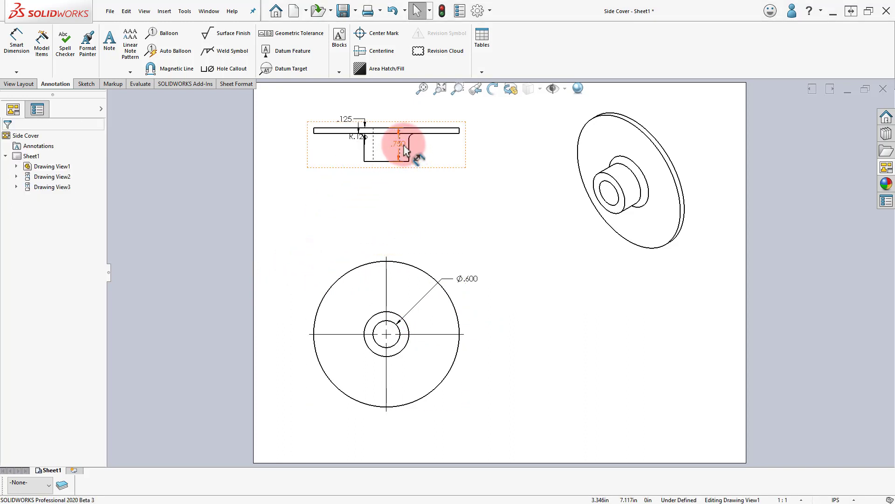
Step: Move the .750 height dimension beyond the flange end in the top view and start its extension lines at the boss and flange corners
drag(404, 150, 477, 149)
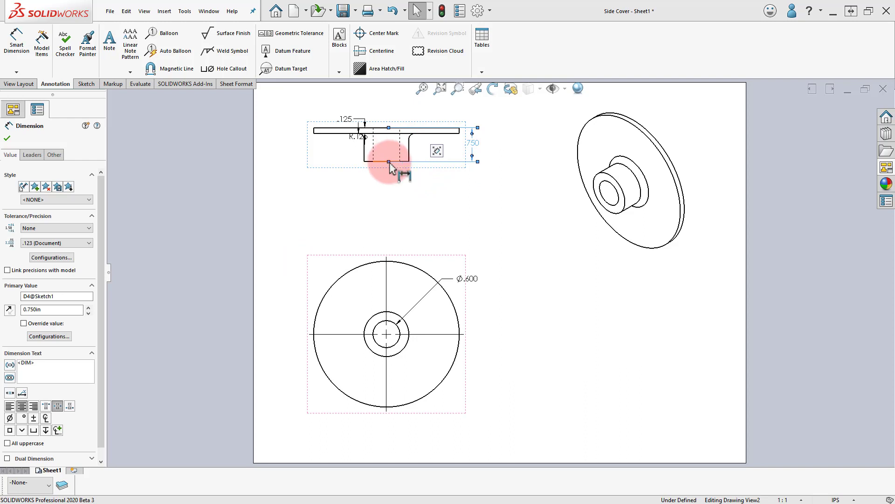
drag(390, 166, 412, 163)
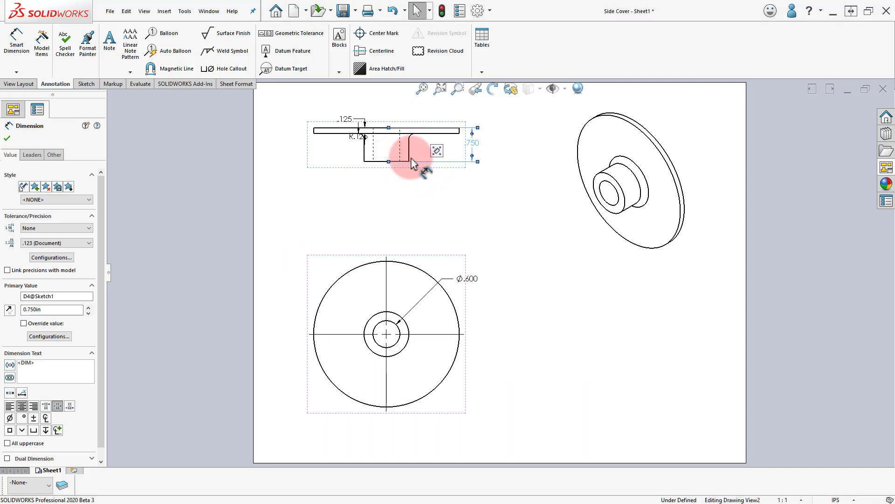
drag(411, 159, 459, 129)
click(455, 202)
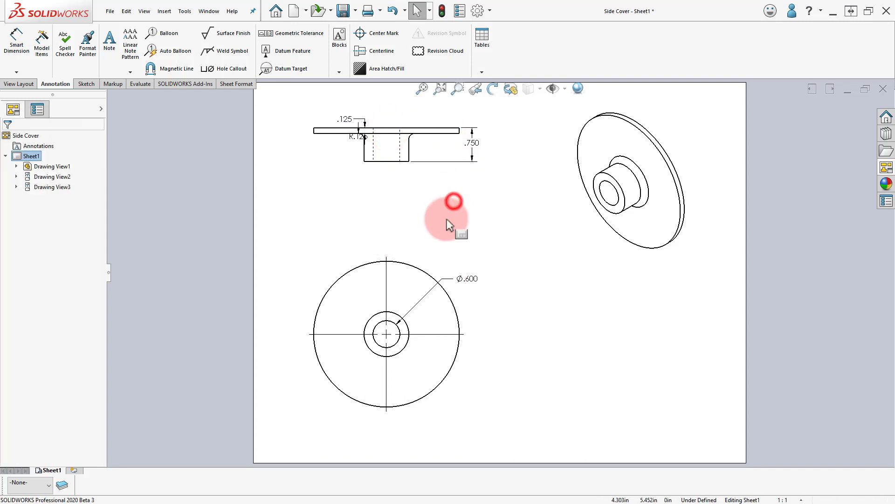
Step: Move the .125 flange thickness dimension beyond the opposite flange end and pull its extension line starts to the flange corners
drag(355, 116, 289, 124)
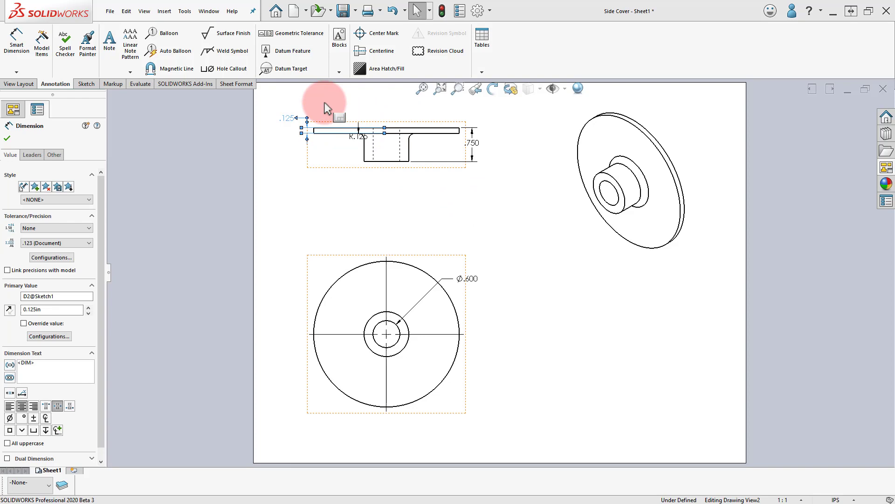
scroll(336, 126, up, 3)
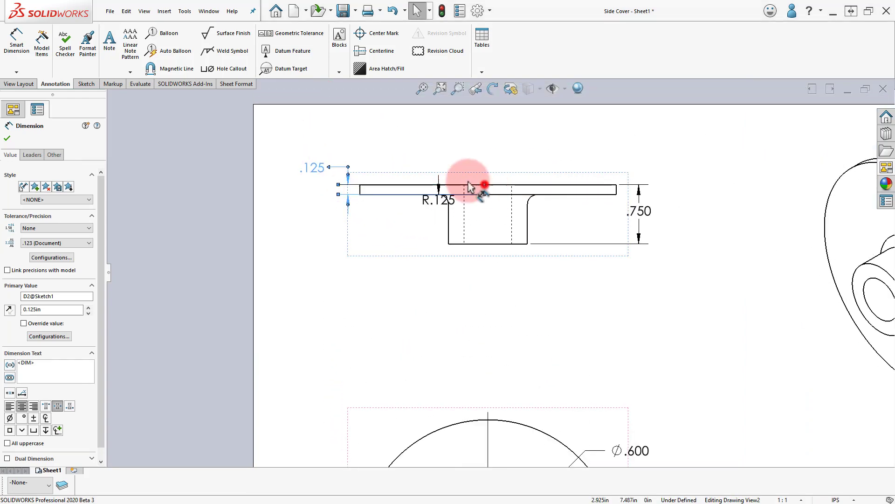
mouse_move(469, 187)
mouse_down()
mouse_move(352, 182)
mouse_move(359, 184)
mouse_up()
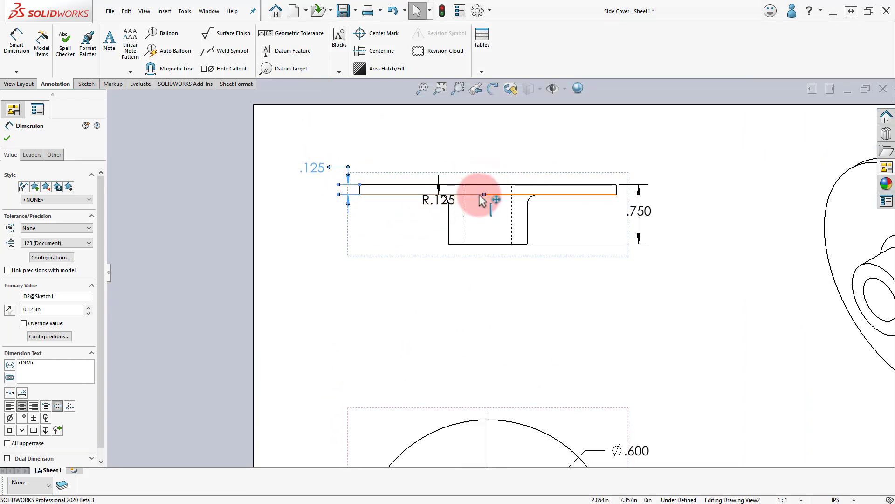
drag(465, 195, 360, 202)
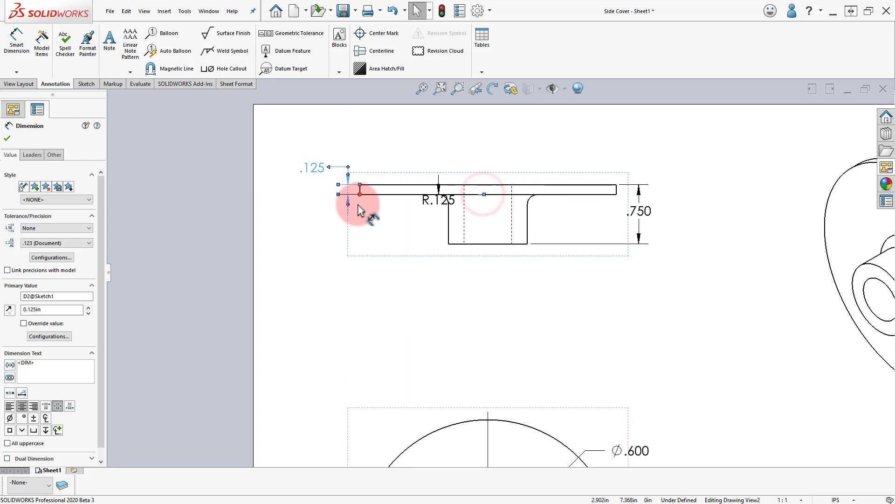
click(353, 284)
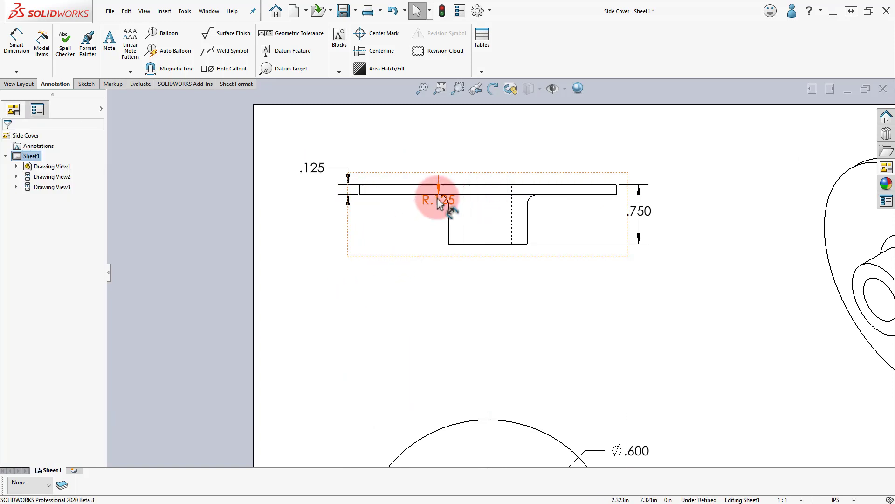
Step: Move the R.125 fillet dimension above the flange in the top view
drag(438, 201, 515, 164)
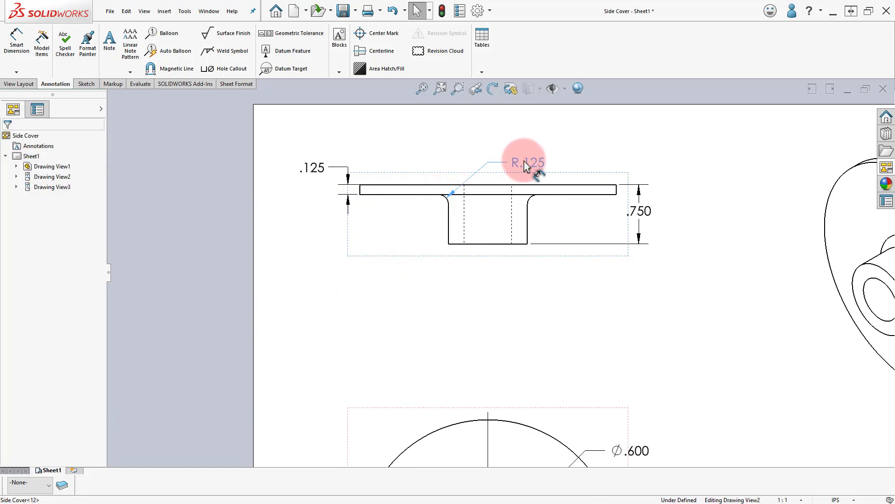
click(566, 301)
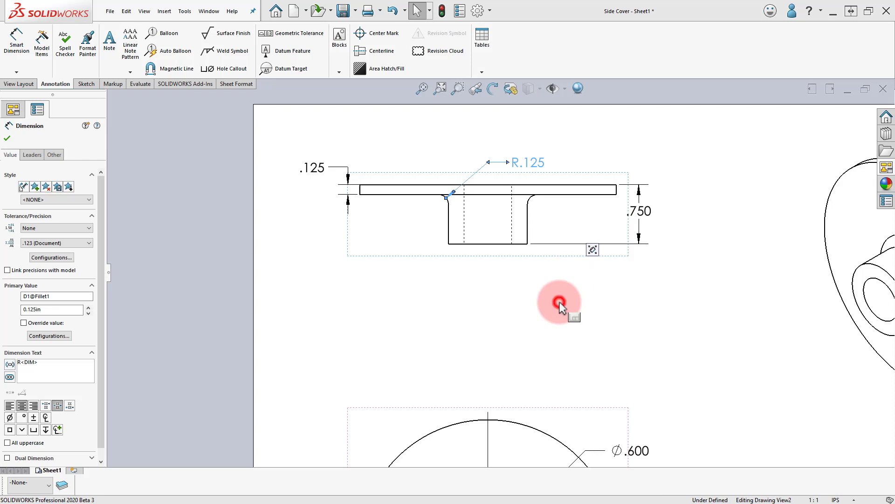
click(420, 92)
click(439, 233)
key(Delete)
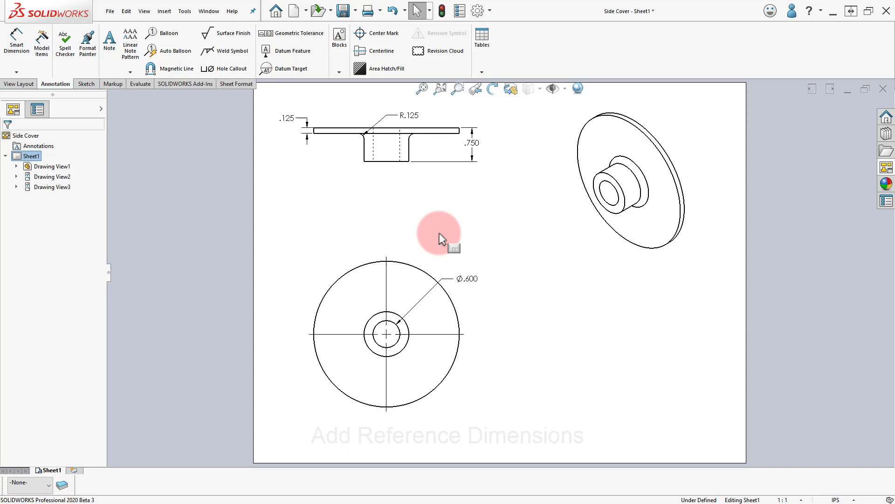
Step: Add reference diameter dimensions to the flange's outer circle and the boss circle in the front view with Smart Dimension
right_drag(534, 298, 537, 262)
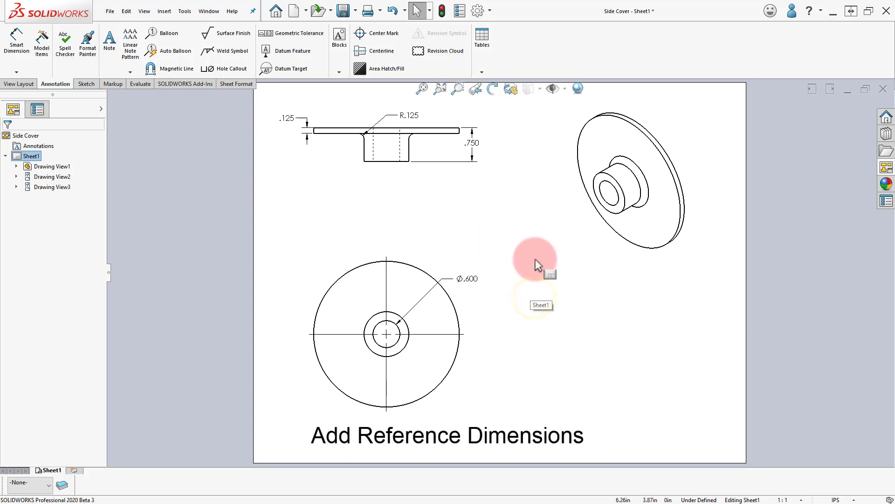
click(441, 384)
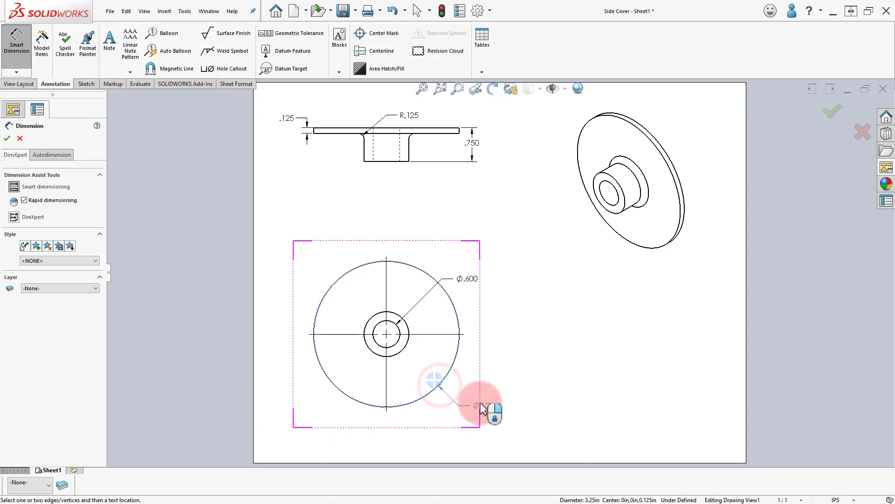
drag(483, 408, 443, 390)
click(441, 387)
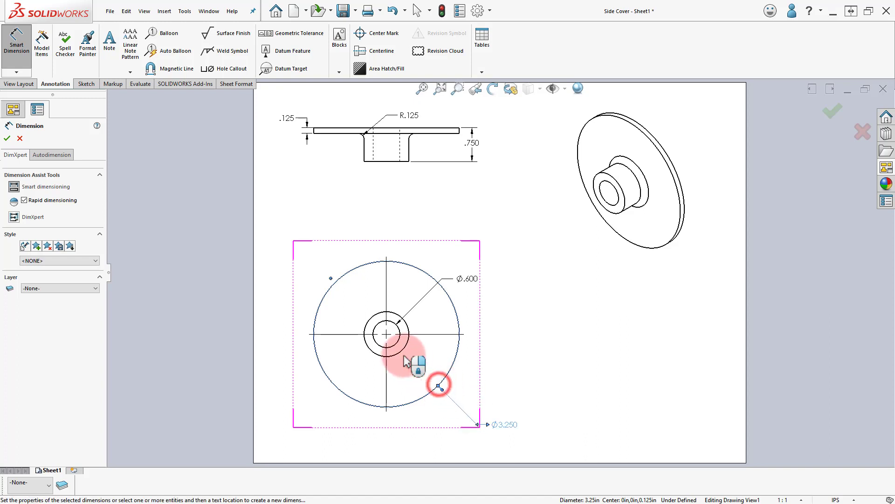
click(373, 321)
click(300, 314)
right_click(266, 311)
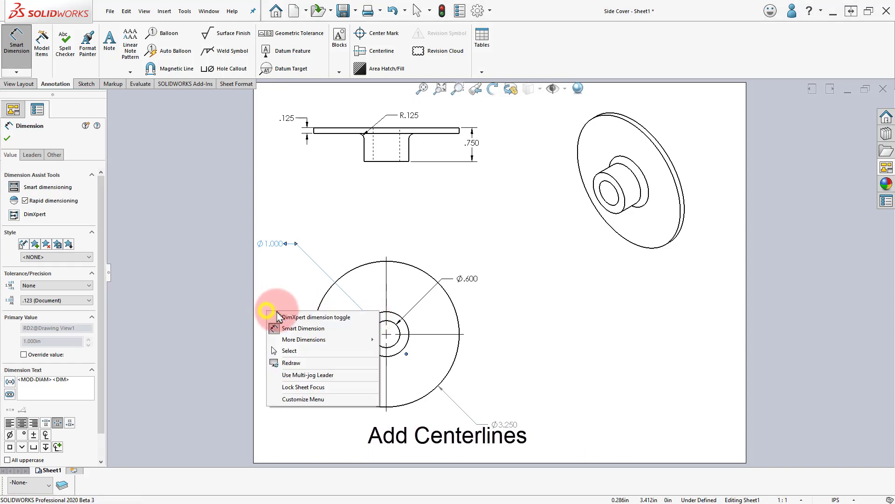
click(289, 350)
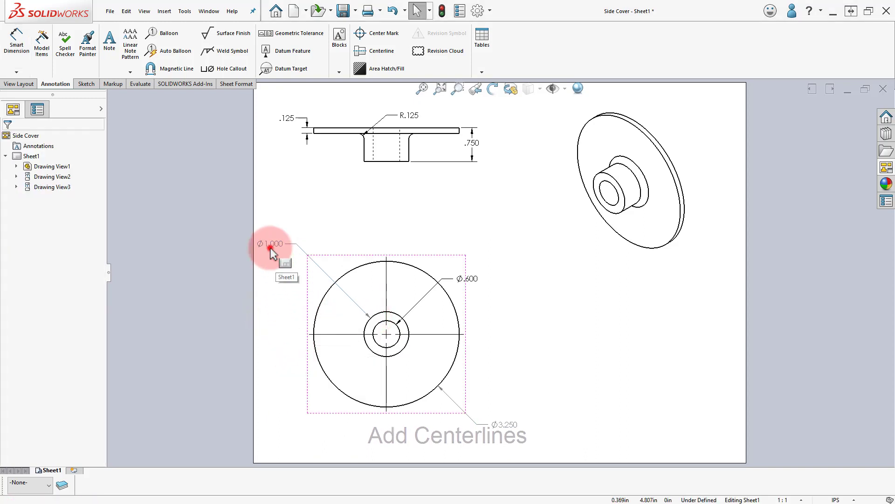
Step: Place the boss and flange diameter dimensions closer to the front view and shift the aligned views slightly toward the isometric view
drag(270, 246, 300, 267)
drag(504, 424, 485, 405)
drag(468, 365, 482, 367)
click(537, 351)
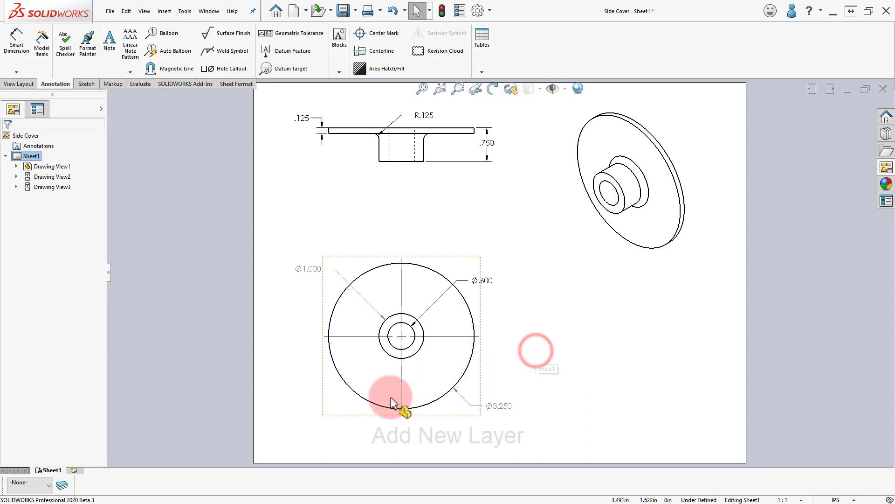
Step: Create a new drawing layer named Reference
click(61, 486)
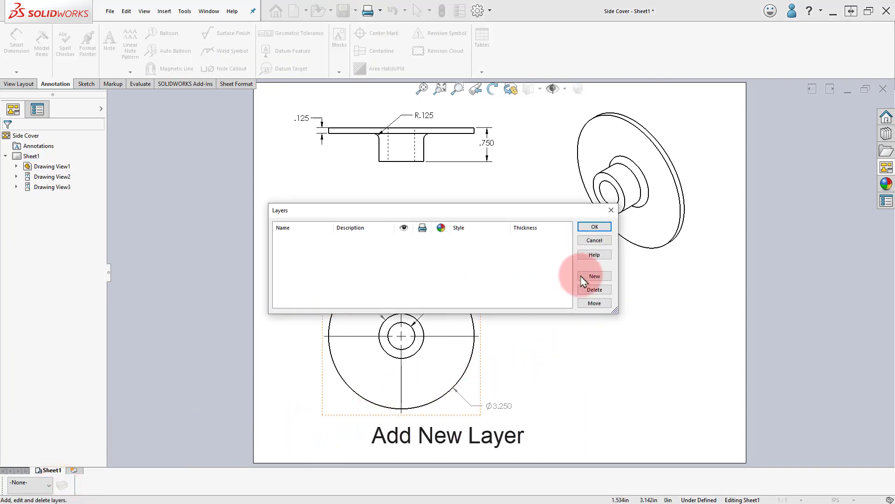
click(596, 276)
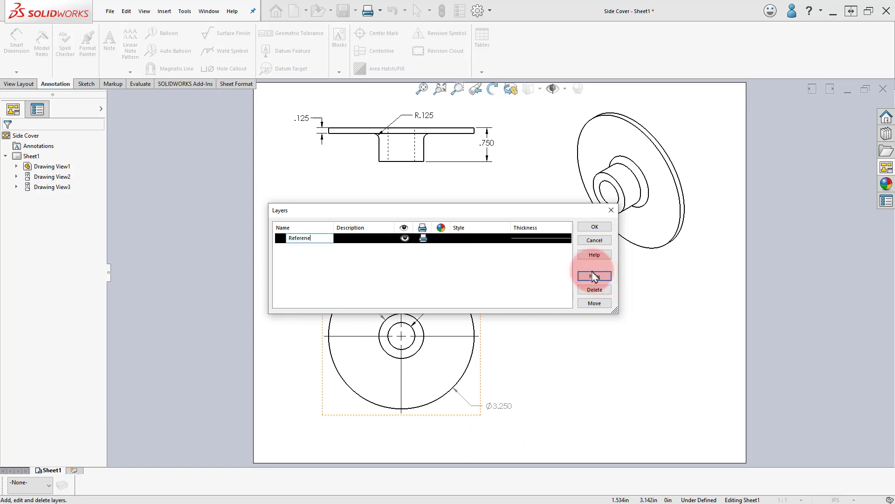
click(566, 264)
click(592, 228)
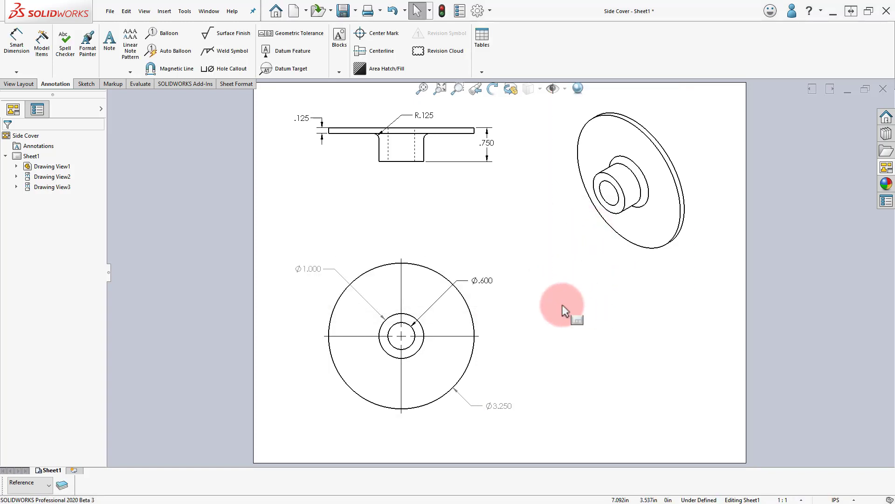
Step: Assign the boss and flange outer diameter dimensions to the Reference layer
click(314, 269)
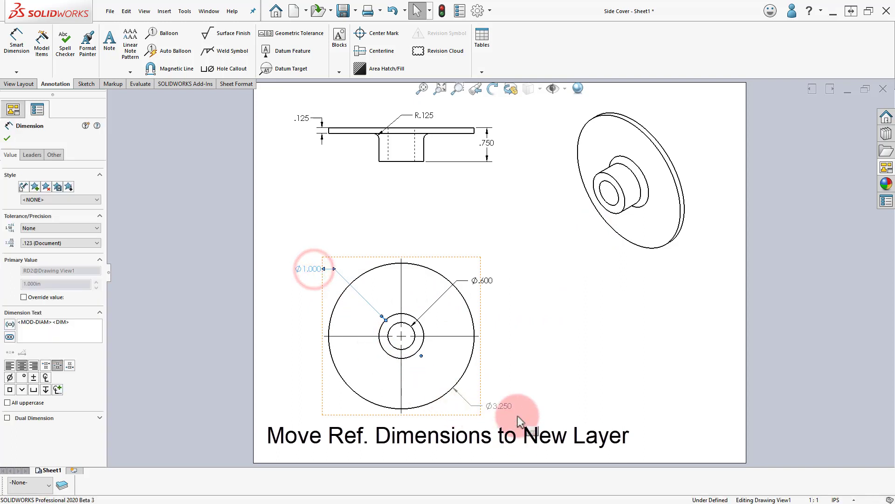
ctrl+click(501, 407)
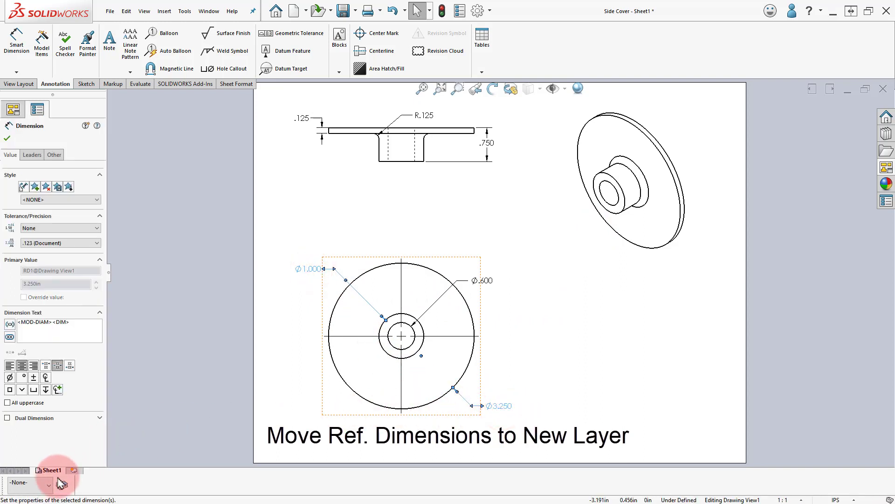
click(37, 485)
key(Down)
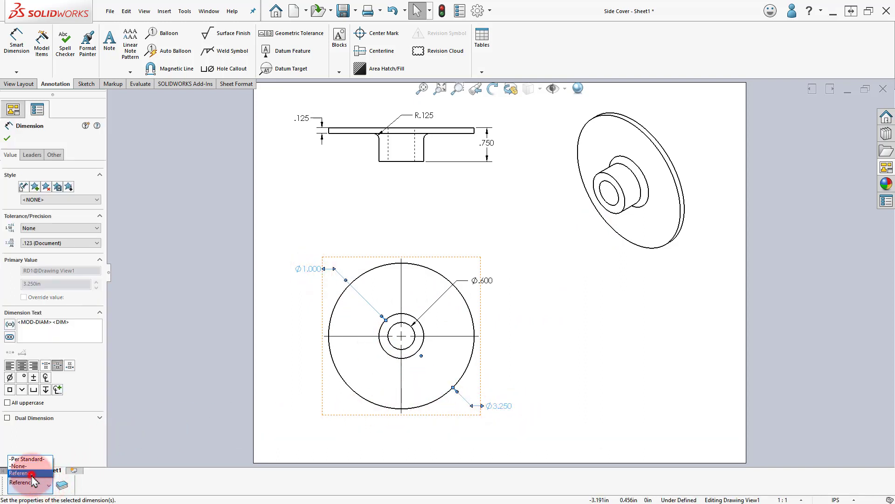
click(30, 473)
click(286, 337)
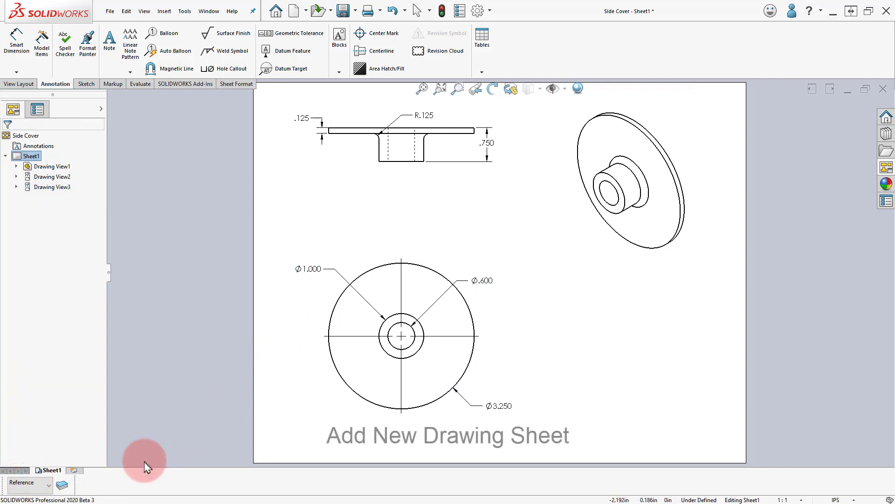
Step: Add a second drawing sheet and rename it Machined
click(77, 471)
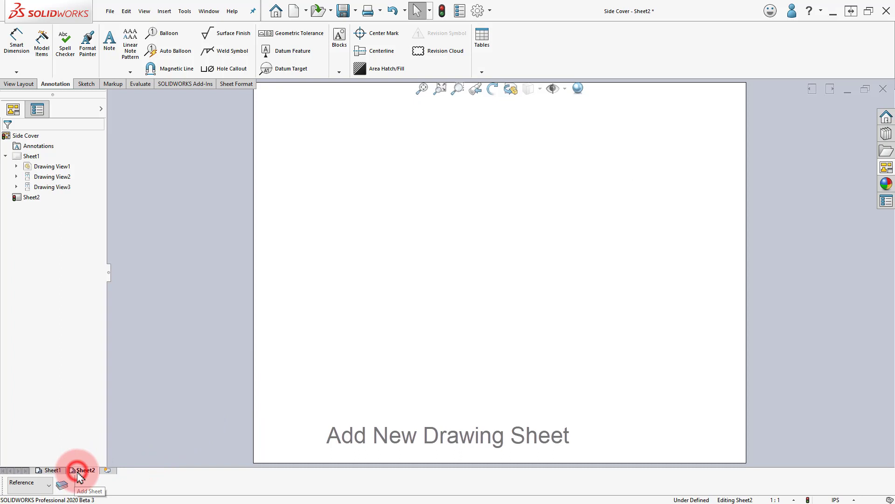
right_click(88, 471)
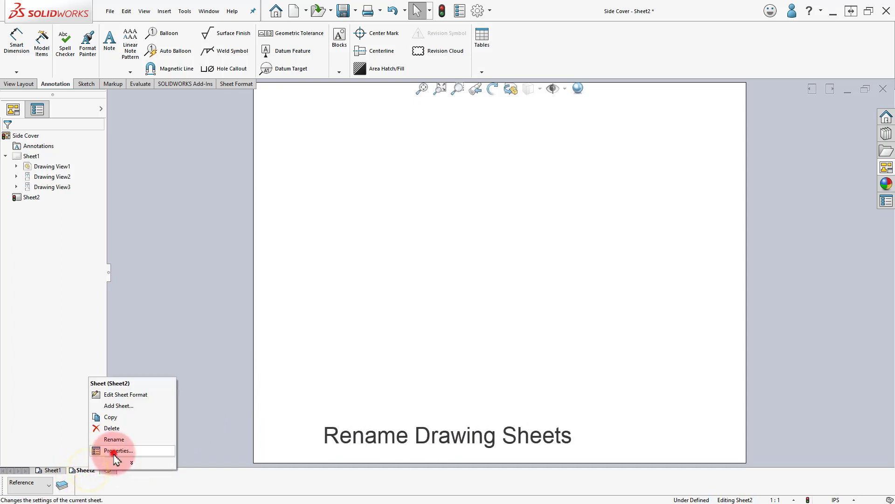
click(115, 457)
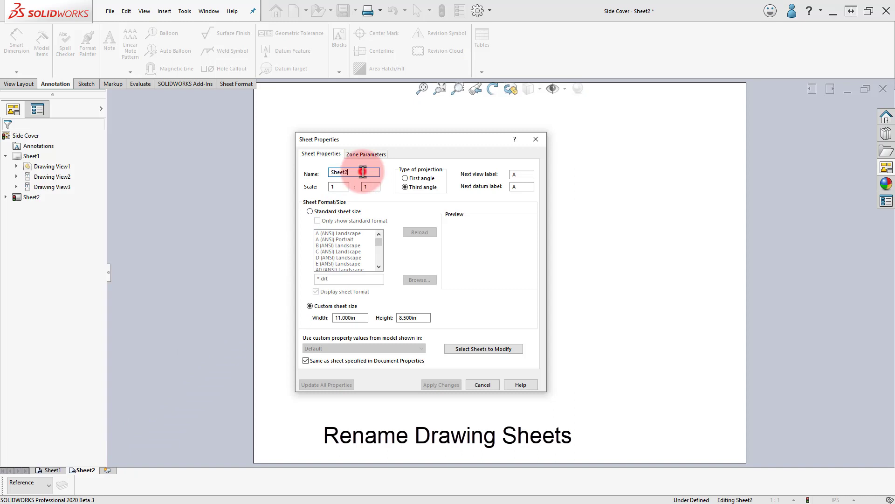
drag(363, 172, 325, 174)
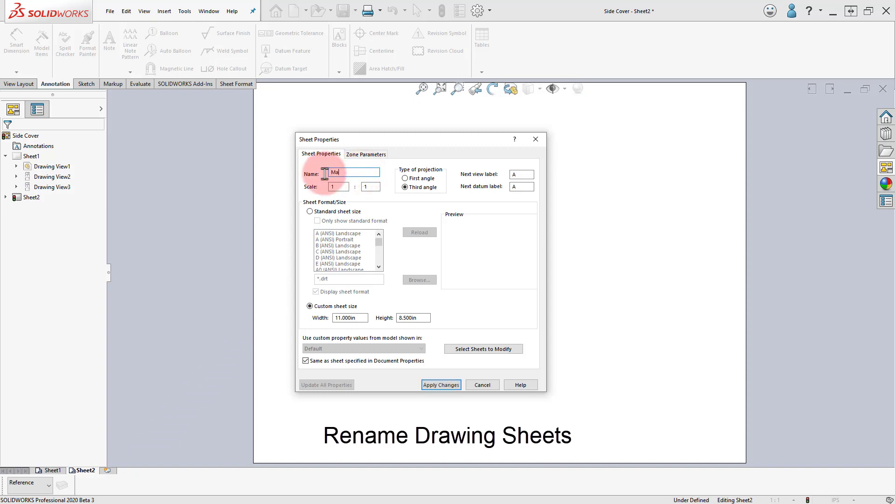
key(Return)
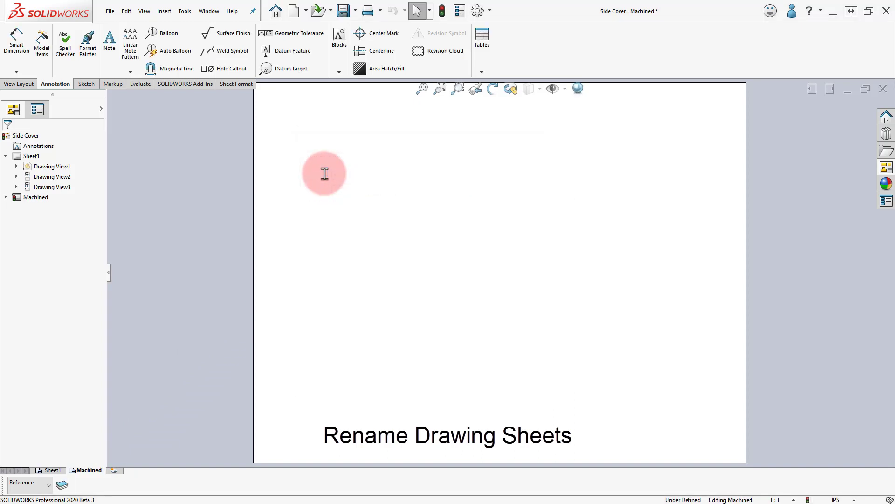
Step: Rename the first drawing sheet, Sheet1, as Forge
right_click(58, 471)
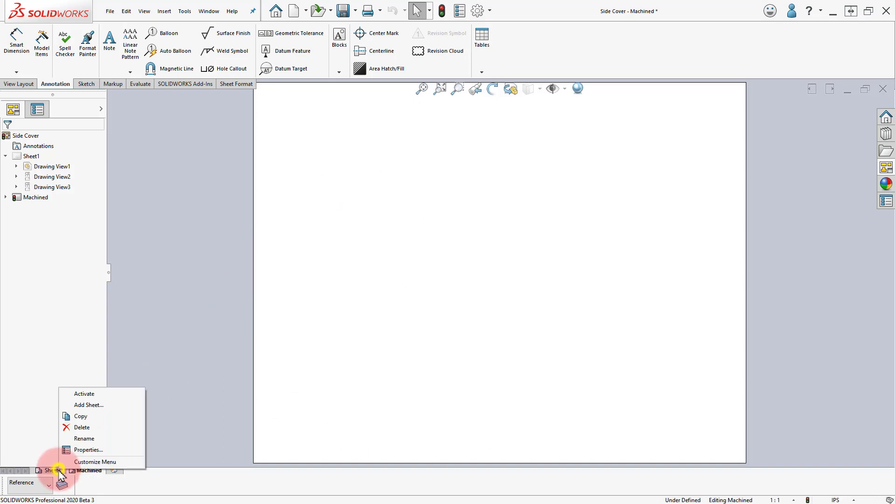
click(74, 450)
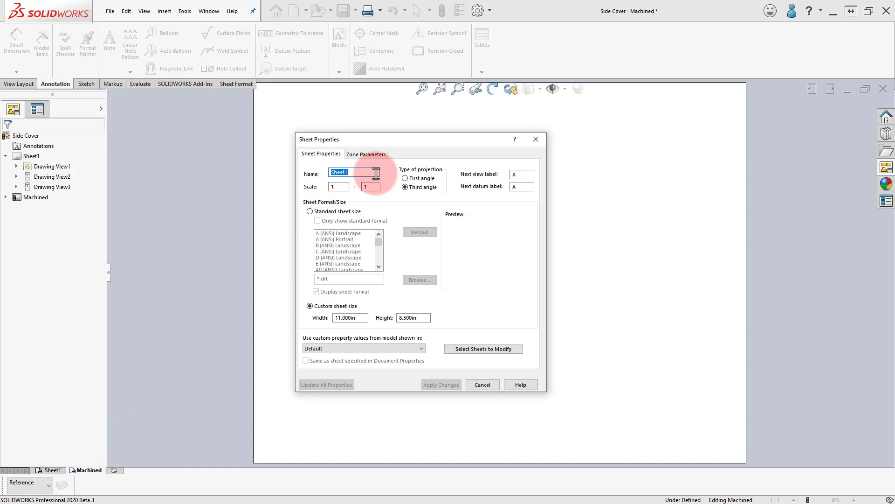
key(Return)
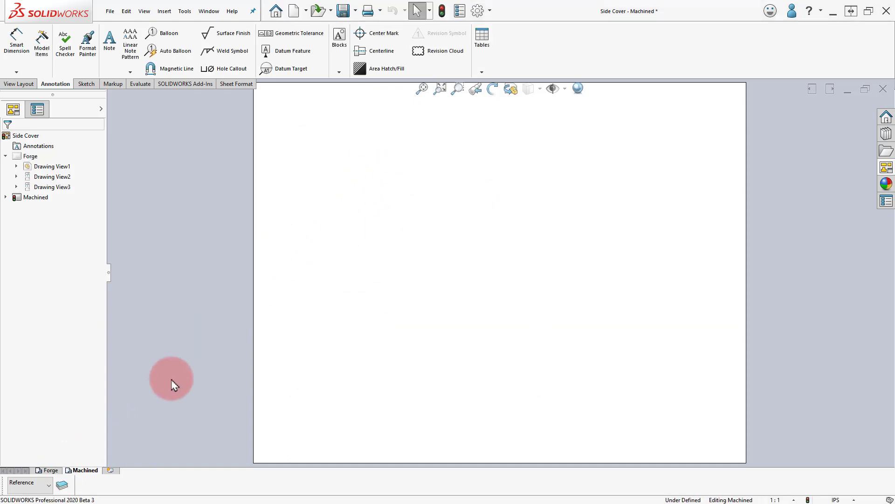
Step: Copy the dimensioned circular front view from the Forge sheet and paste it onto the Machined sheet
click(50, 470)
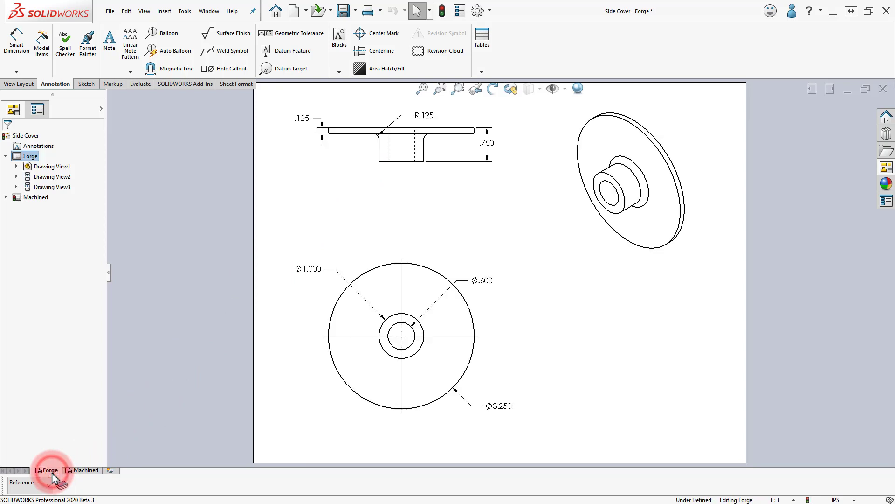
click(326, 302)
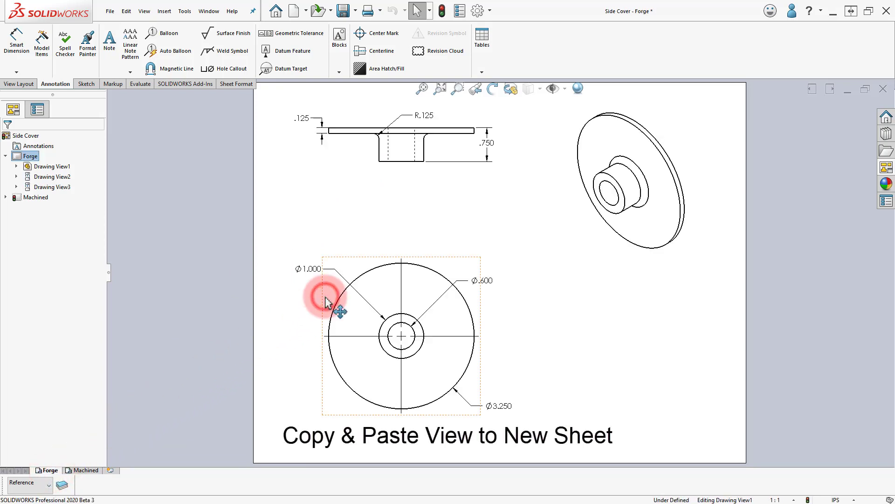
click(128, 10)
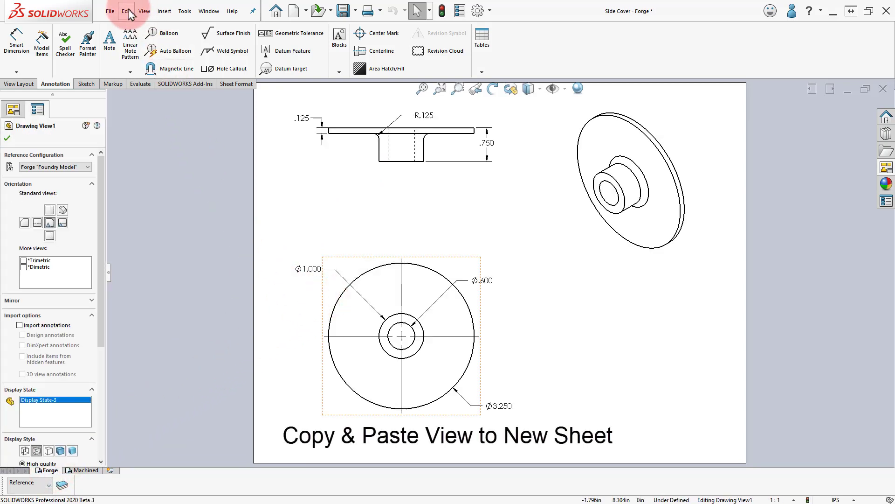
click(141, 91)
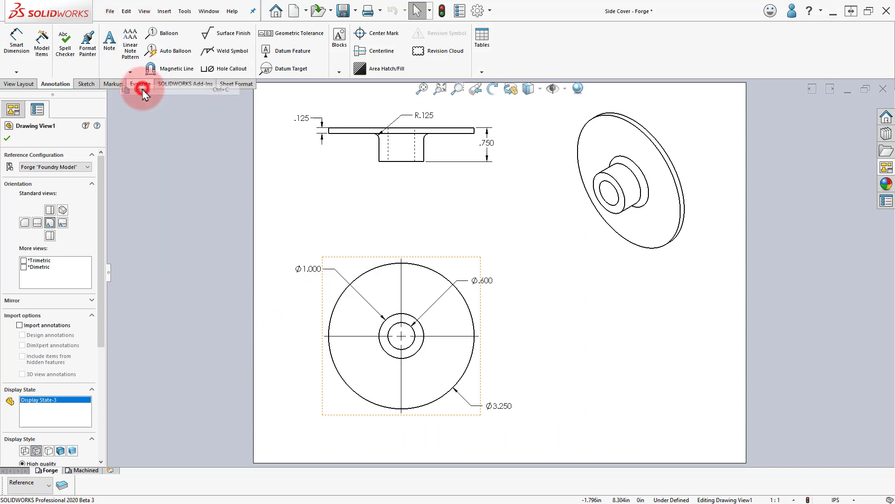
click(88, 470)
click(129, 11)
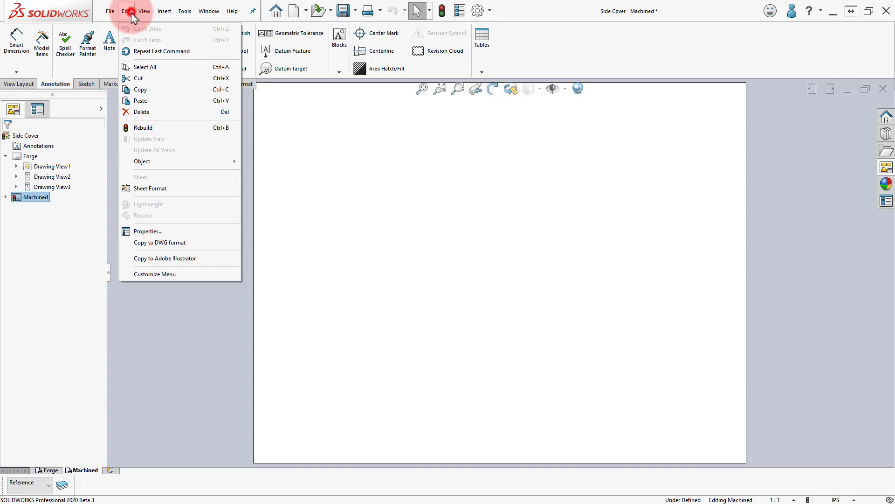
click(168, 107)
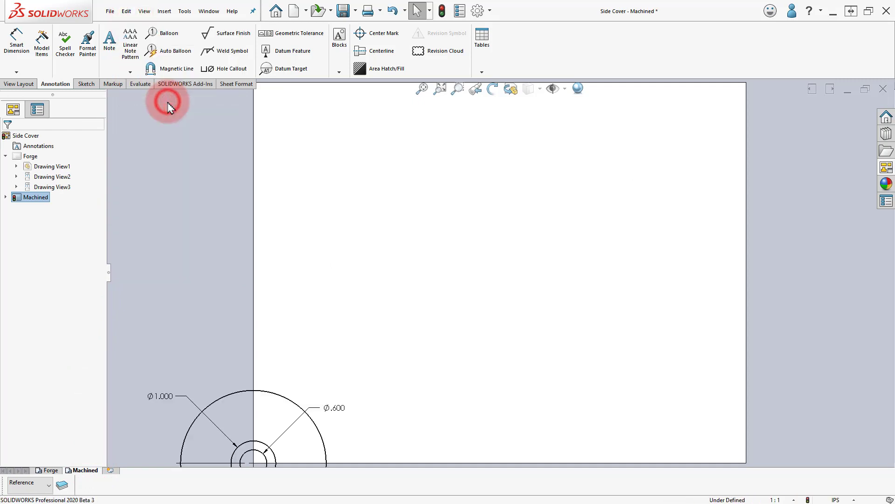
Step: Move the pasted view fully onto the lower part of the sheet and set its reference configuration to Machined
click(257, 362)
mouse_move(266, 384)
mouse_down()
mouse_move(334, 271)
mouse_move(376, 275)
mouse_up()
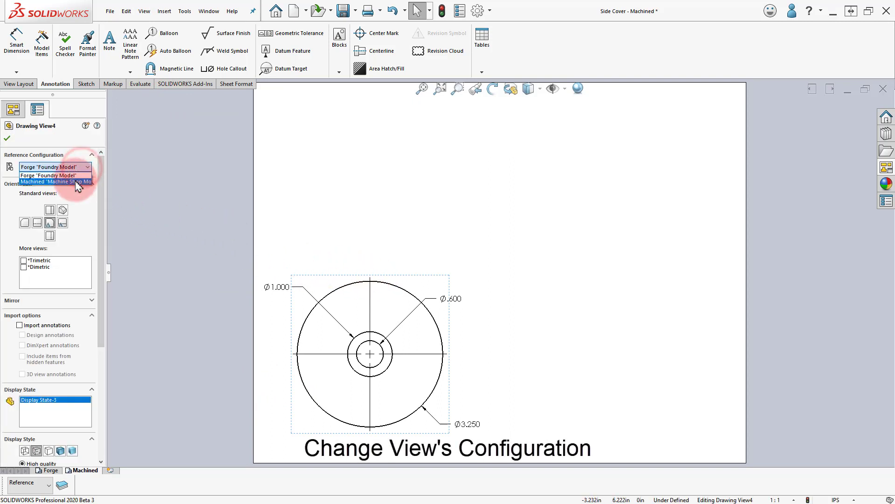
click(76, 182)
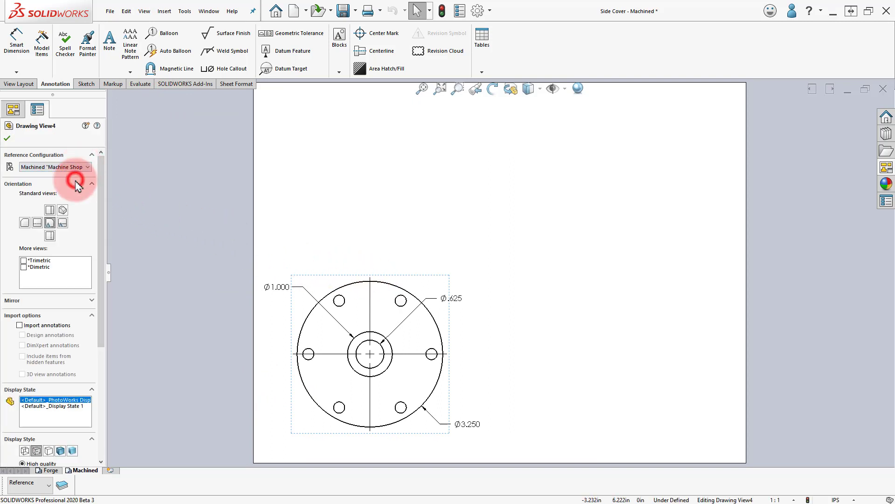
click(227, 340)
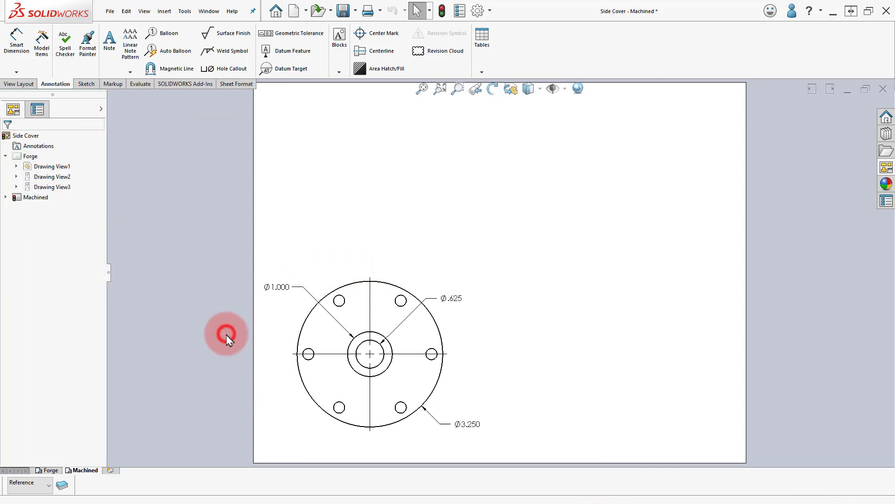
Step: Project a top view above the circular front view and an isometric view diagonally up from it
click(19, 84)
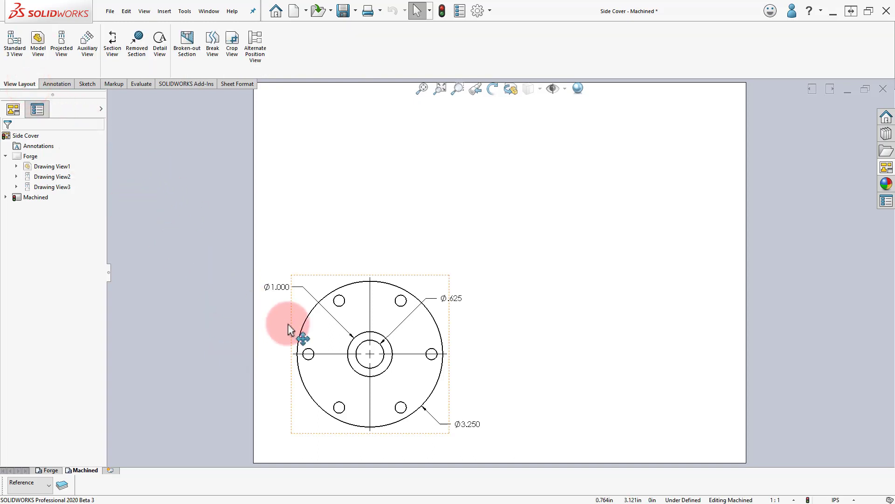
click(299, 318)
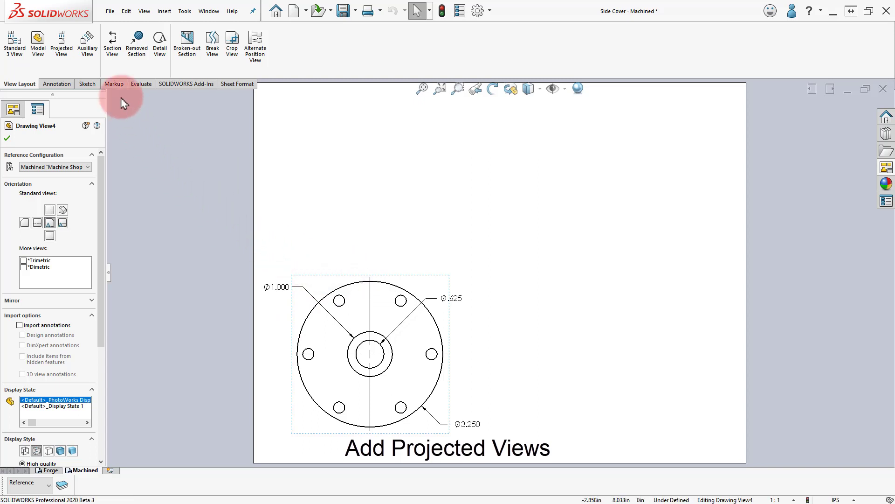
click(66, 53)
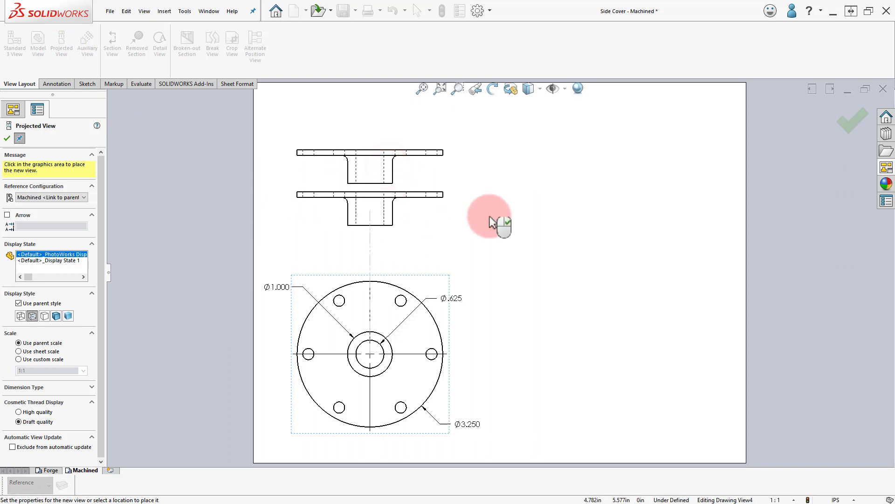
click(547, 201)
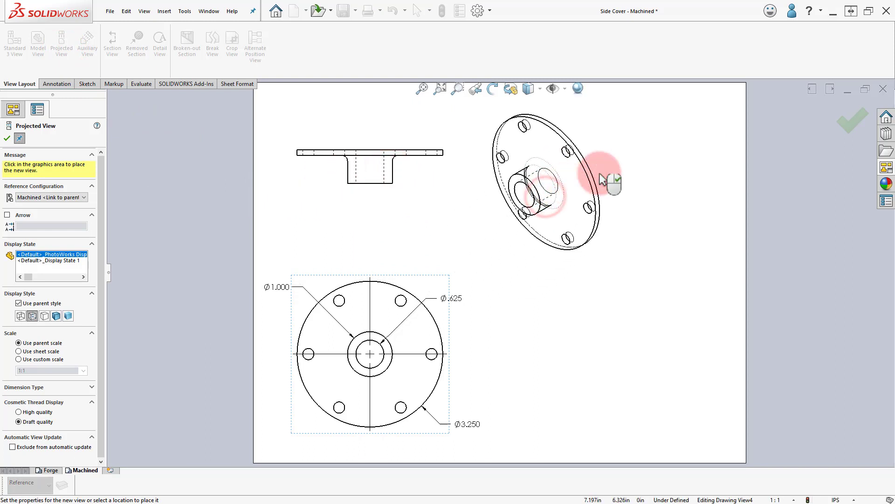
click(853, 122)
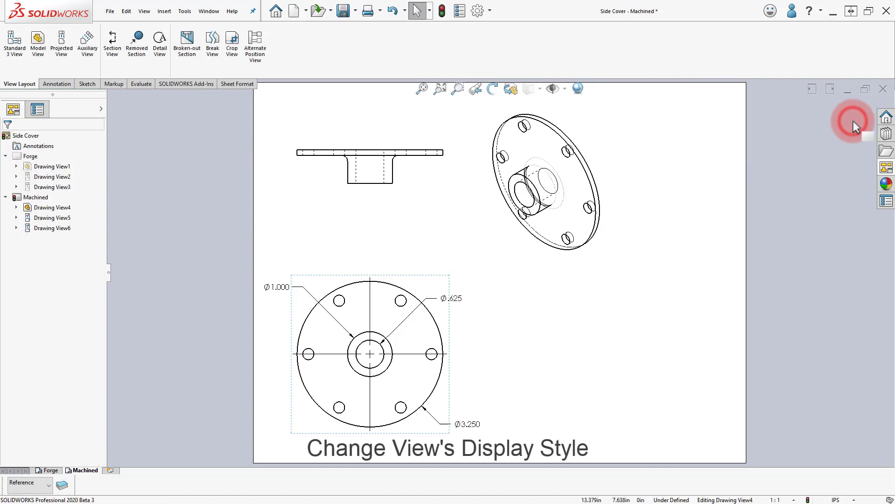
Step: Move the isometric view farther from the top view and set its display style to Hidden Lines Removed
click(599, 185)
drag(600, 185, 677, 182)
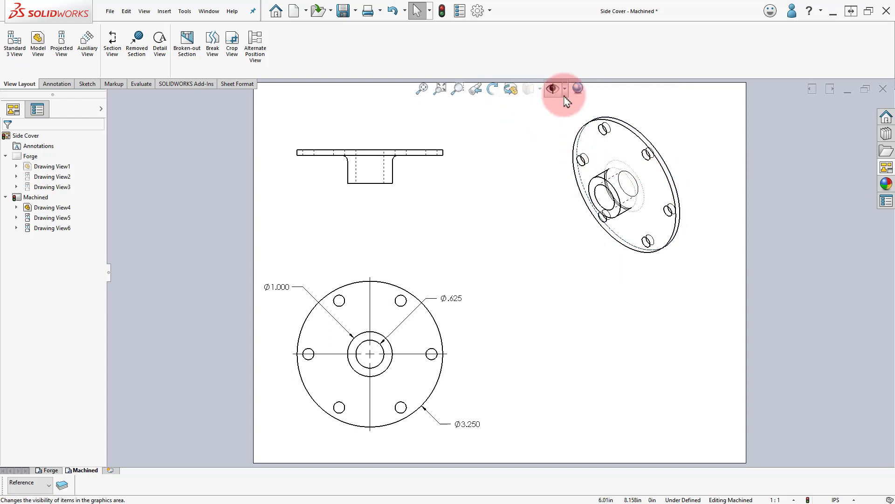
click(526, 156)
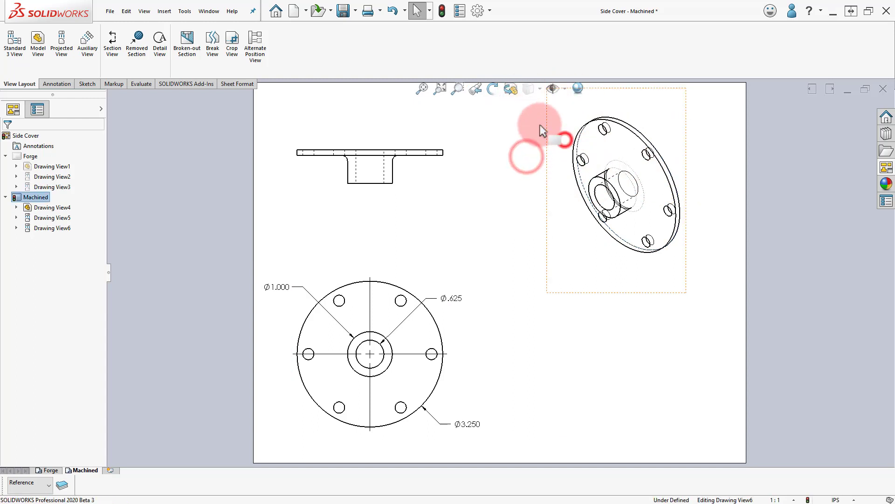
click(540, 89)
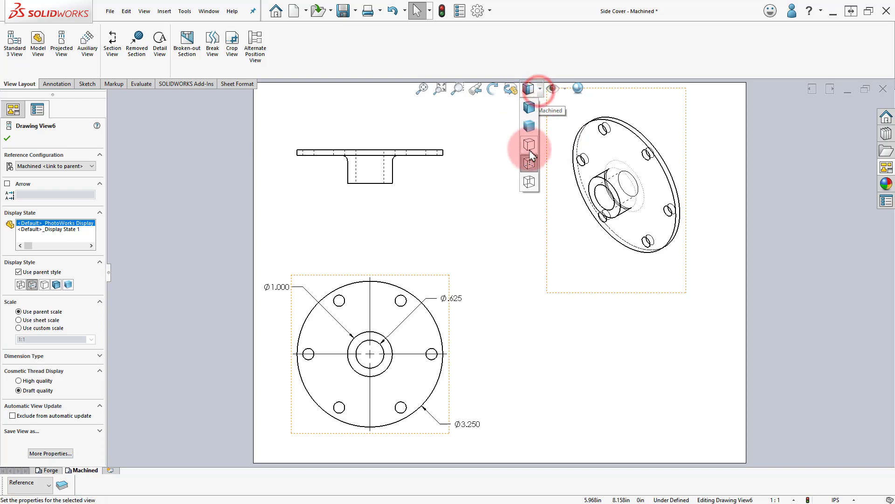
click(529, 149)
Step: Set the isometric view's tangent edges to Tangent Edges Visible
right_click(559, 199)
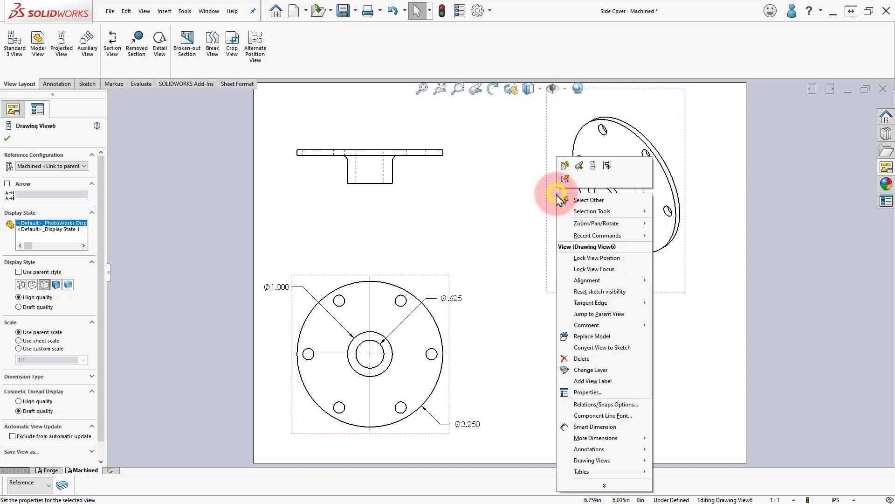
mouse_move(593, 308)
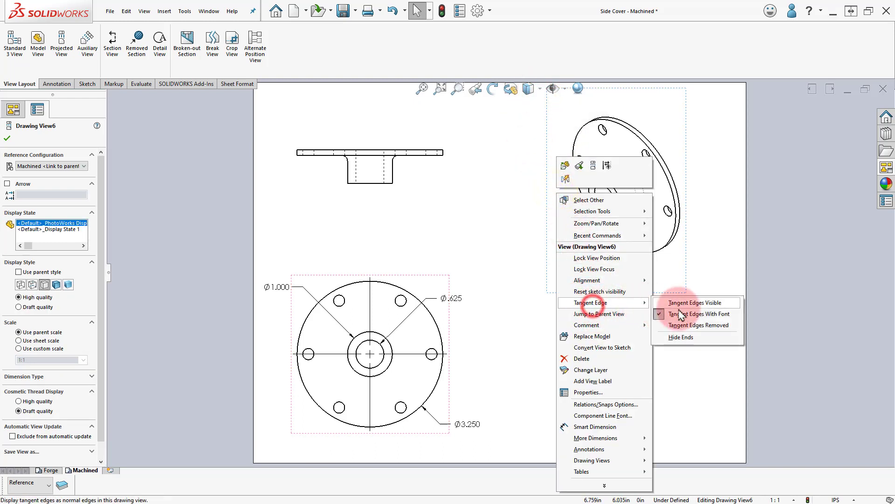
click(690, 294)
click(707, 294)
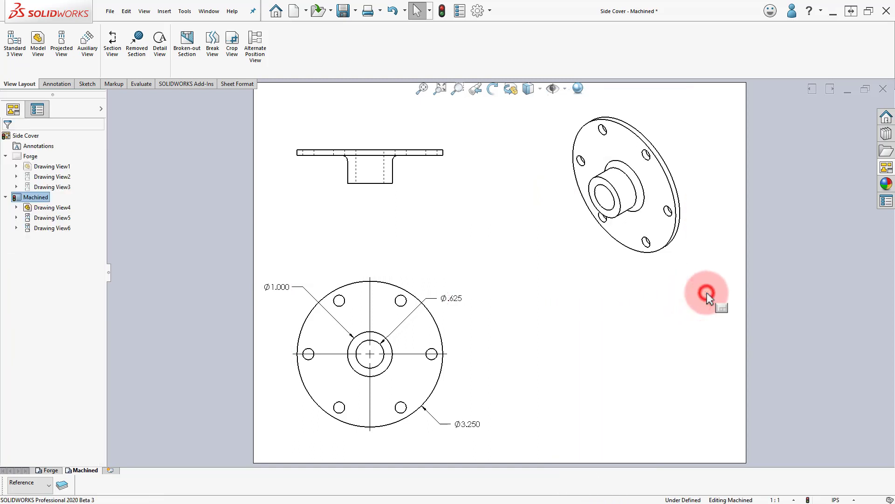
Step: Create an aligned section view cutting vertically through the bore centre and the upper-right bolt hole, placed right of the front view
click(113, 46)
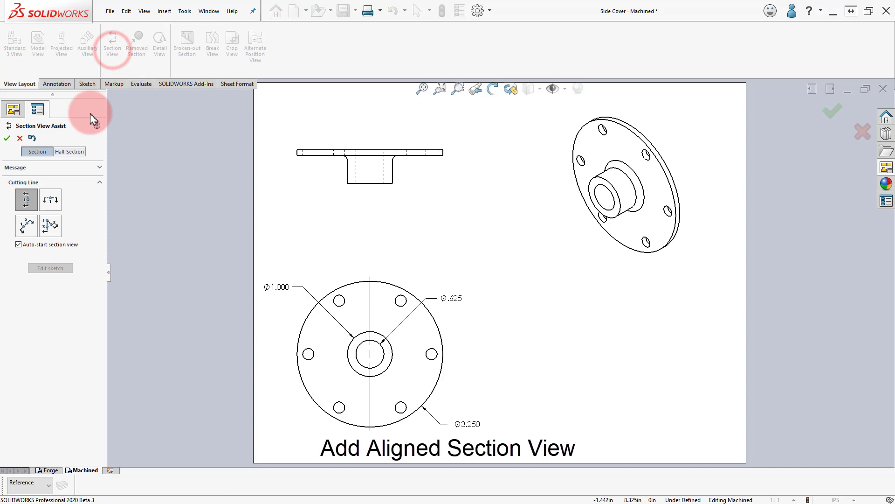
click(55, 228)
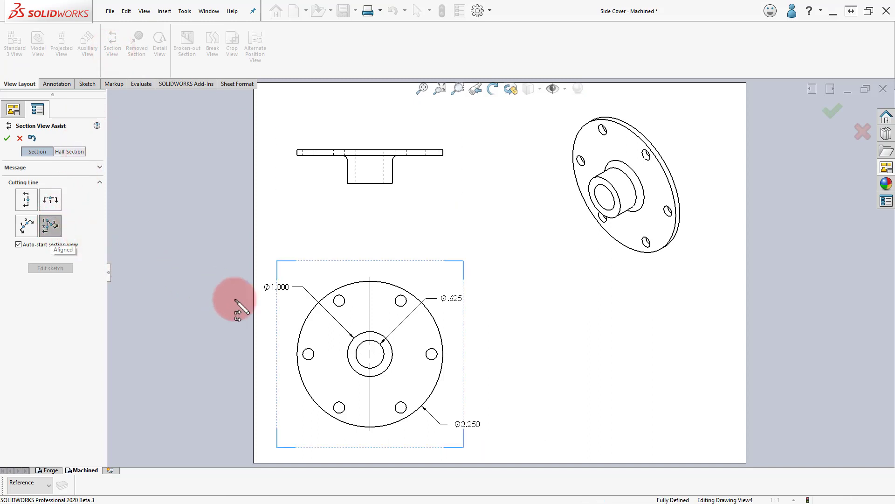
click(365, 345)
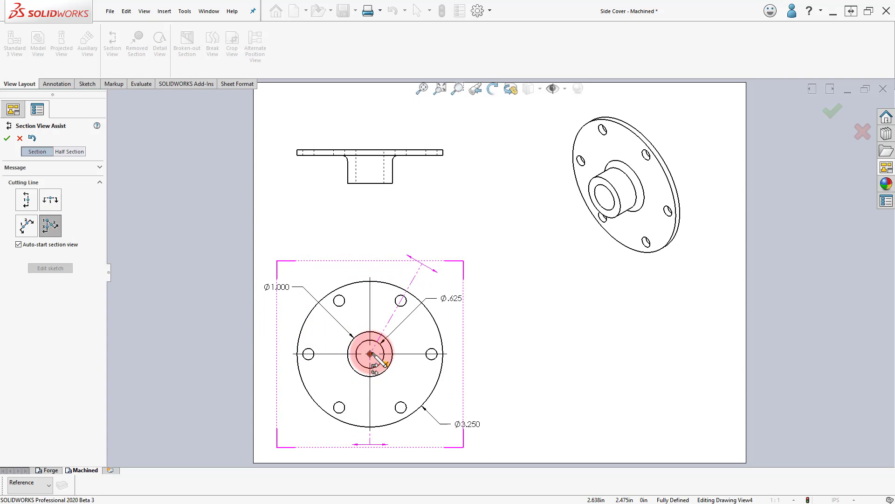
click(401, 301)
drag(401, 301, 605, 353)
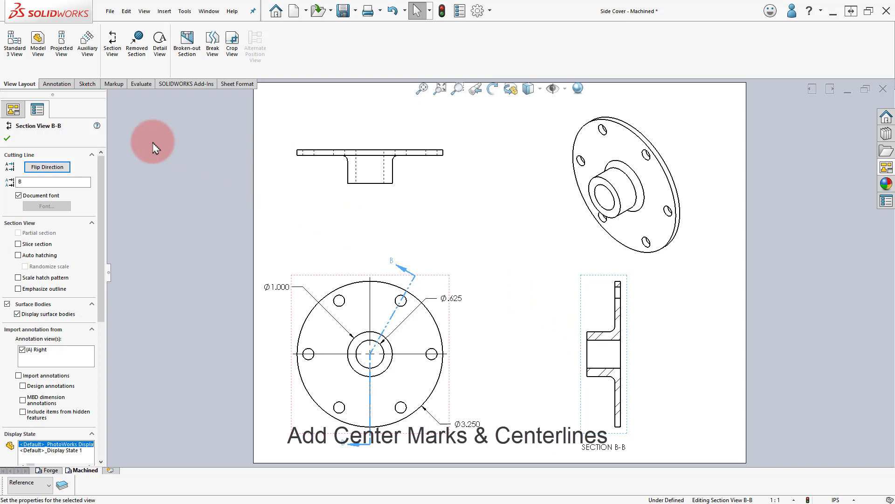
Step: Automatically insert centerlines in the section view and the top view
click(56, 84)
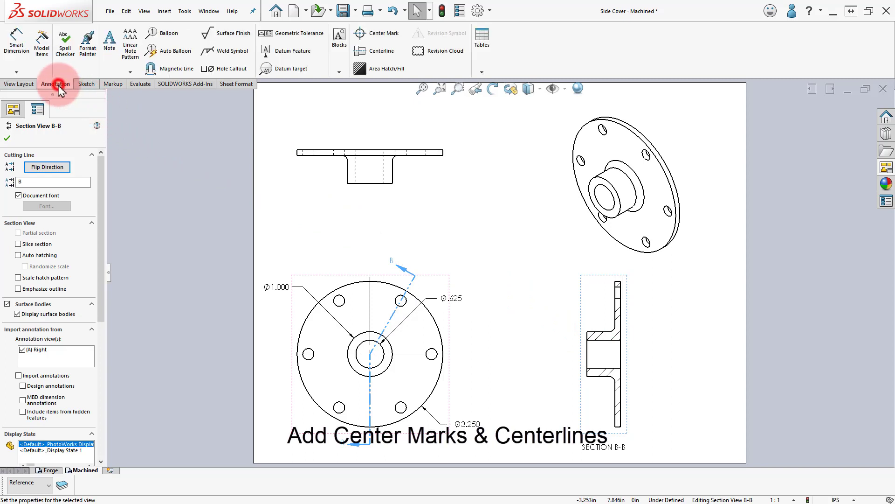
click(375, 52)
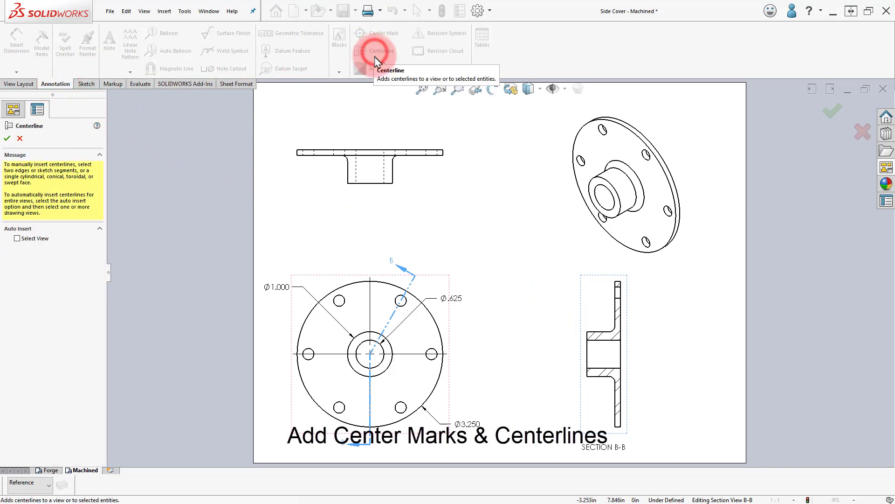
click(29, 238)
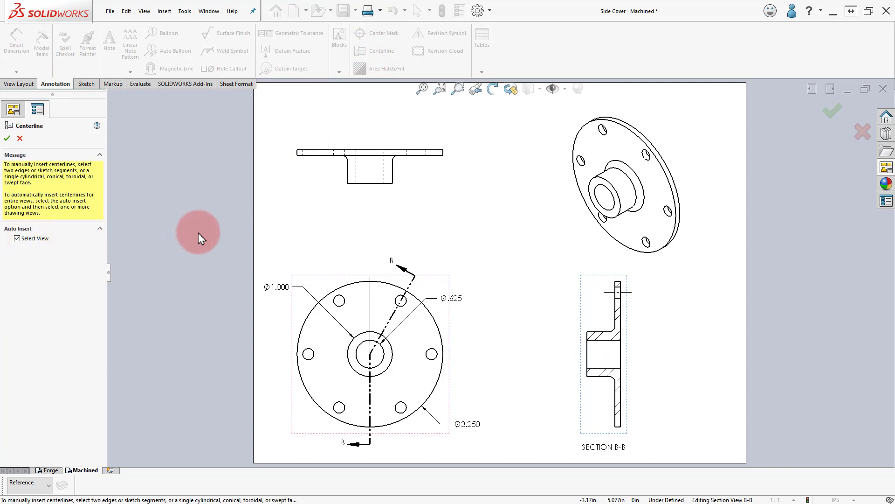
click(376, 191)
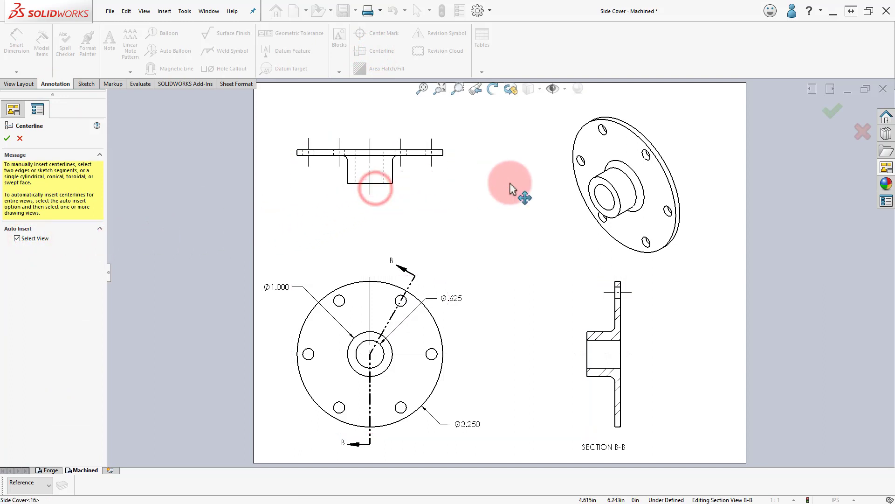
click(833, 114)
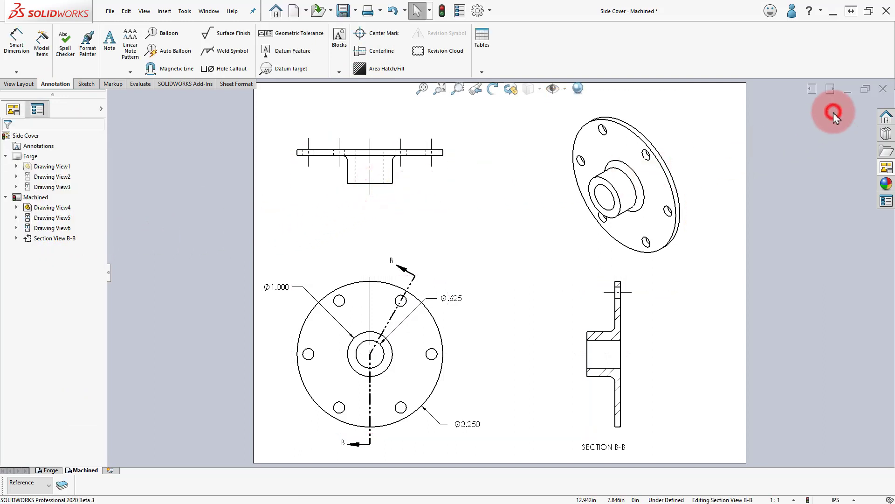
click(769, 205)
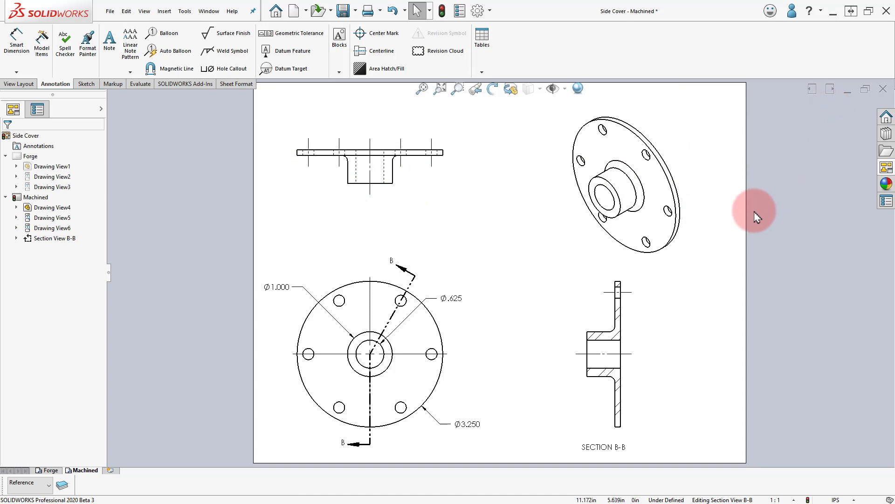
Step: Import the entire model's dimensions into all views and move the Ø2.750 bolt circle dimension from the section view to above the front view
click(42, 54)
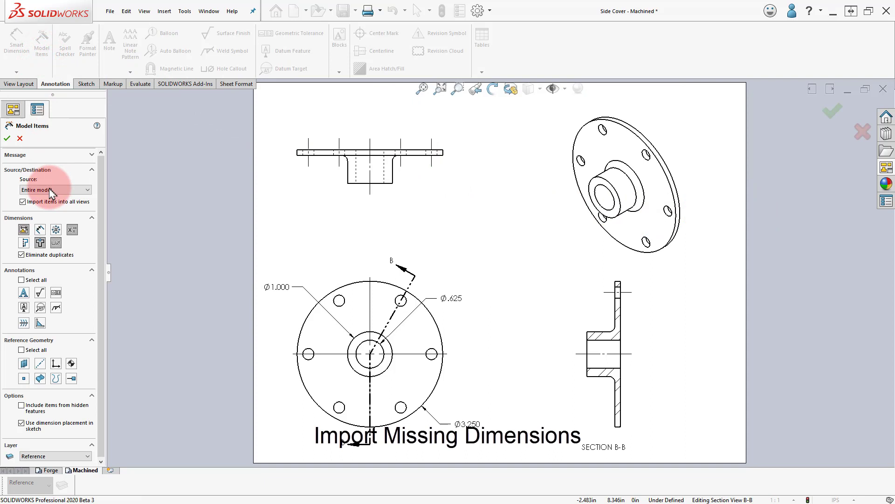
click(8, 139)
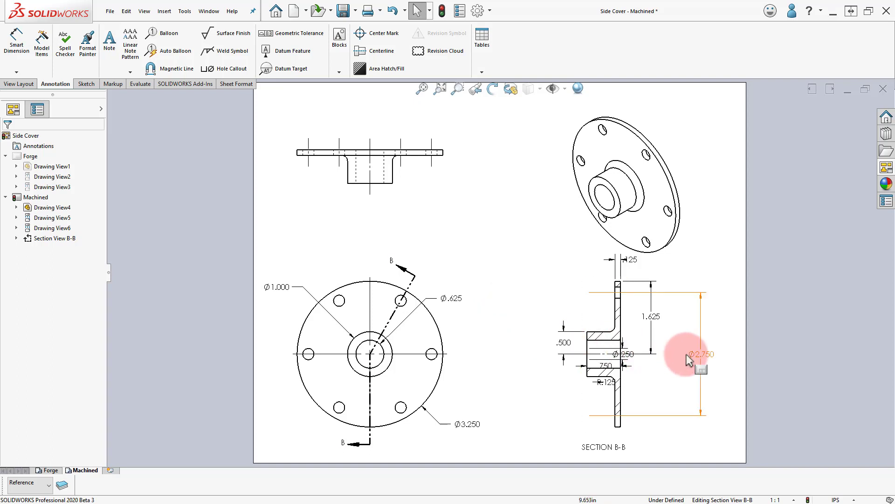
mouse_move(702, 359)
shift+mouse_down()
mouse_move(571, 356)
mouse_move(449, 321)
shift+mouse_up()
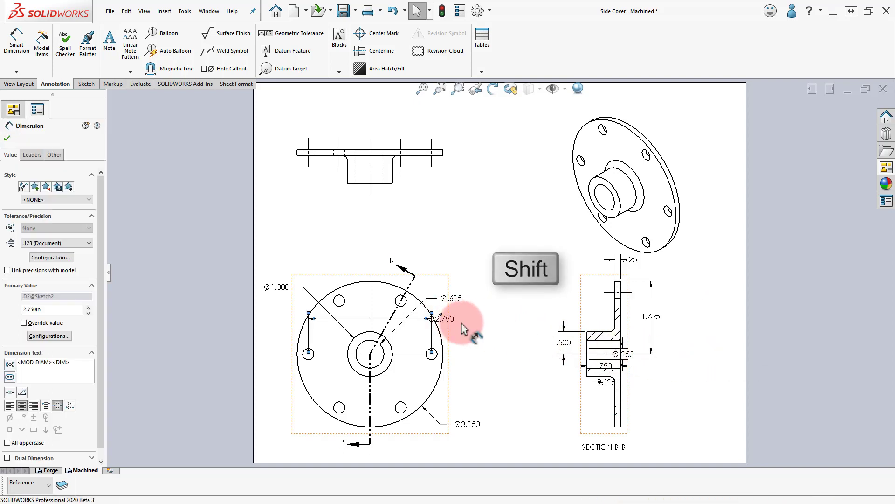
mouse_move(426, 252)
mouse_down()
mouse_move(377, 238)
mouse_move(409, 247)
mouse_up()
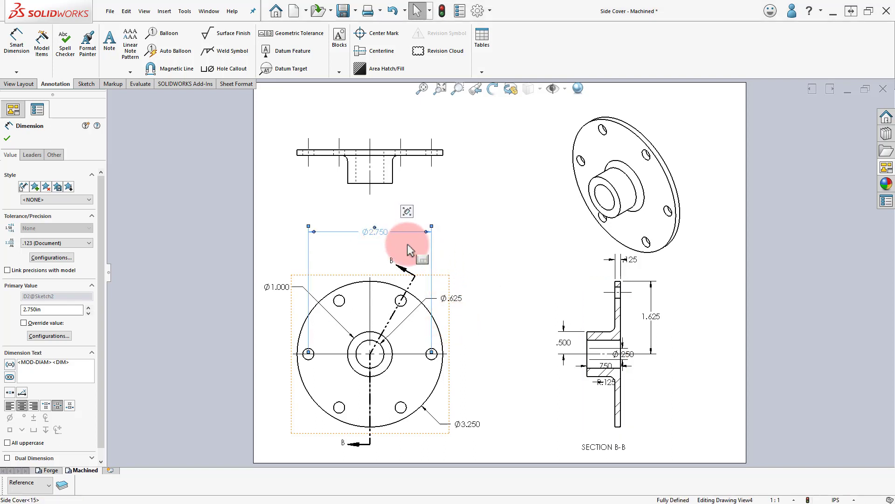
Step: Delete the 1.625 and .500 radial dimensions from the section view and place the .125 thickness text left of the flange
click(653, 317)
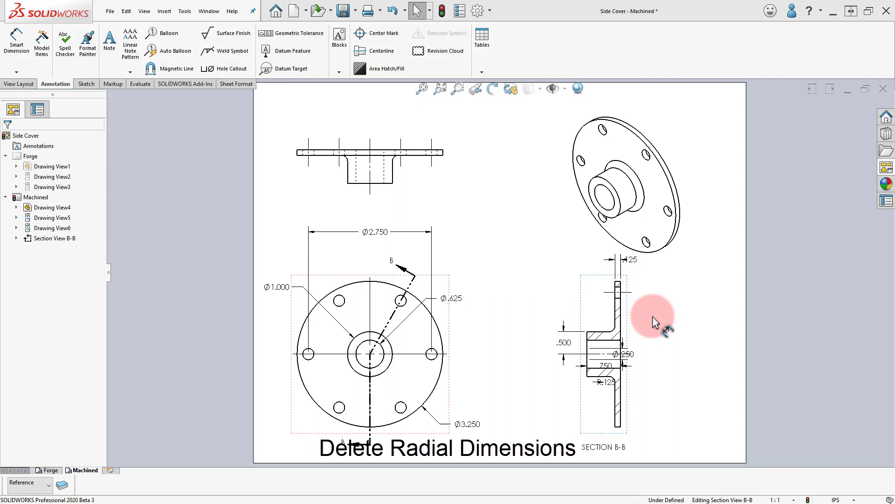
drag(632, 263, 590, 271)
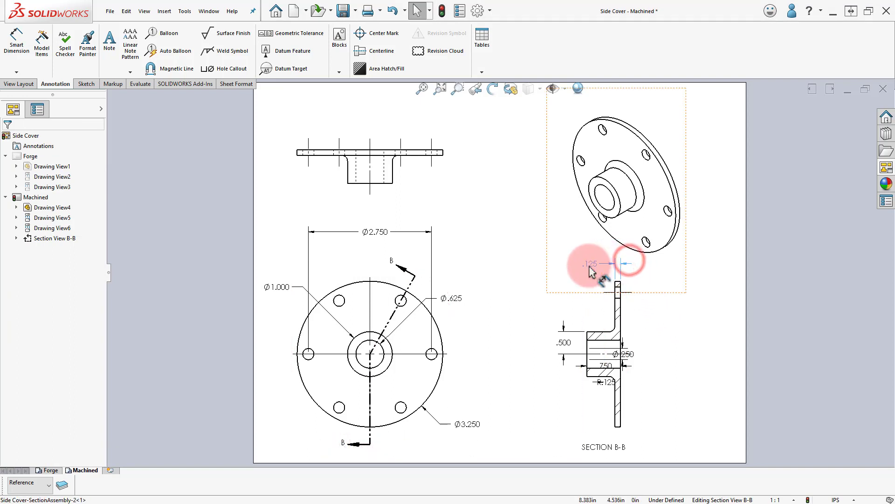
click(569, 346)
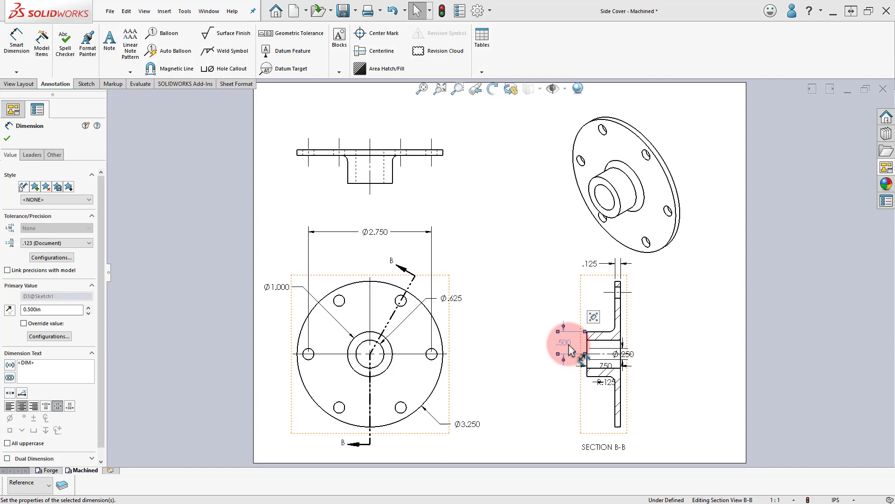
Step: Move the Ø.250 hole dimension from the section view to the front view and place the .750 dimension above the hub in the section view
mouse_move(570, 348)
mouse_down()
mouse_move(592, 361)
mouse_move(625, 359)
mouse_move(541, 342)
mouse_move(466, 366)
mouse_move(455, 401)
mouse_move(445, 392)
mouse_move(499, 371)
mouse_move(501, 380)
mouse_move(487, 360)
mouse_up()
click(532, 390)
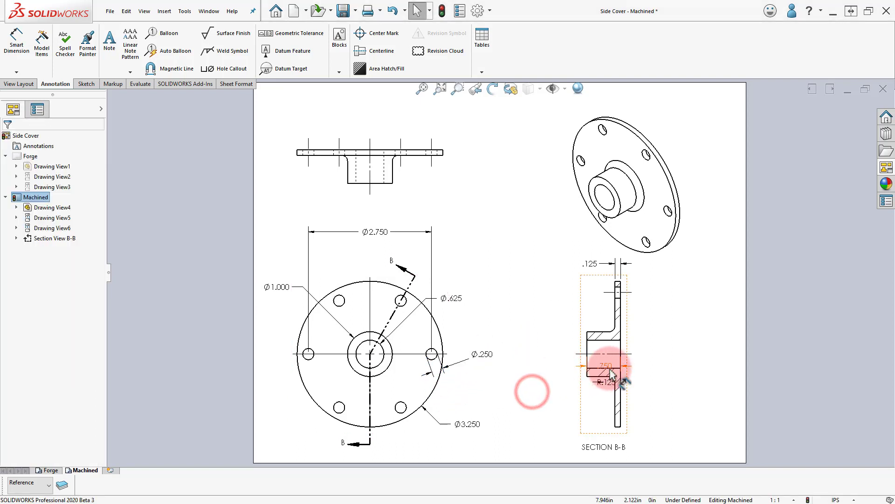
click(605, 366)
drag(605, 366, 605, 314)
Step: Move the R.125 fillet dimension from the section view to the top view, placing it below the flange's left half
drag(612, 385, 565, 409)
shift+drag(432, 204, 296, 195)
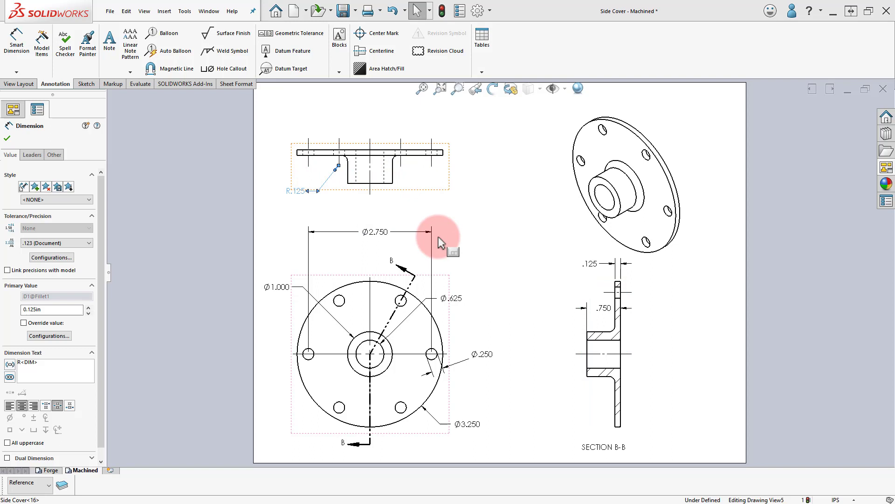
click(465, 253)
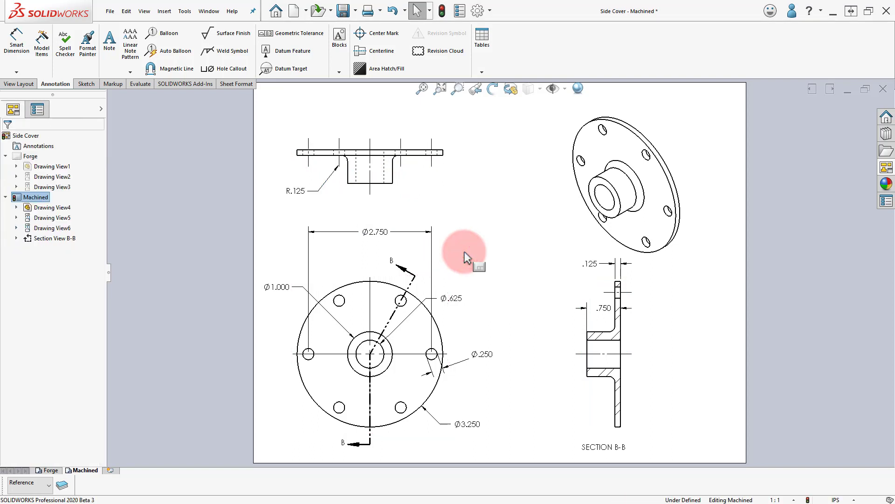
Step: Display the Ø.250 hole dimension as a diameter and place its text to the upper right of the right-hand bolt hole
right_click(482, 356)
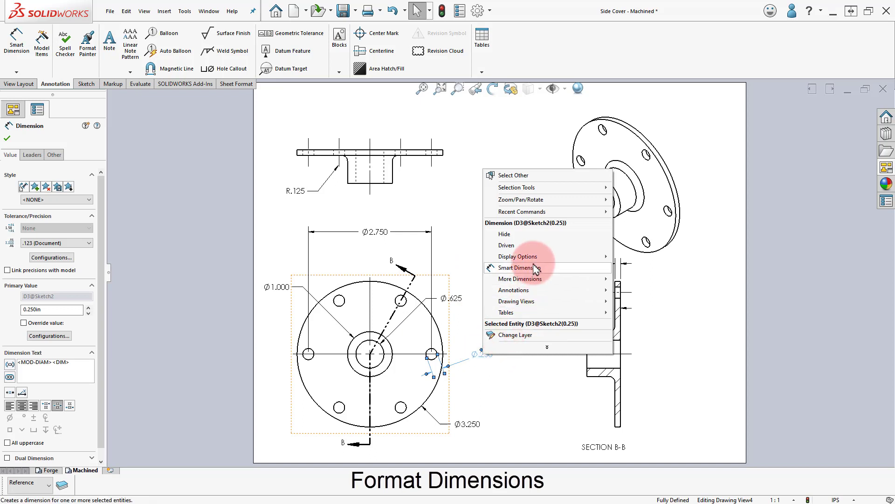
mouse_move(540, 256)
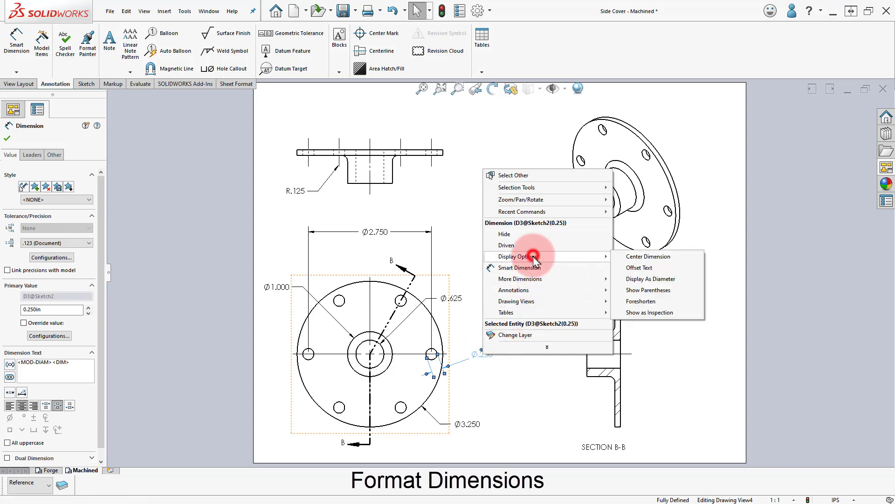
click(685, 279)
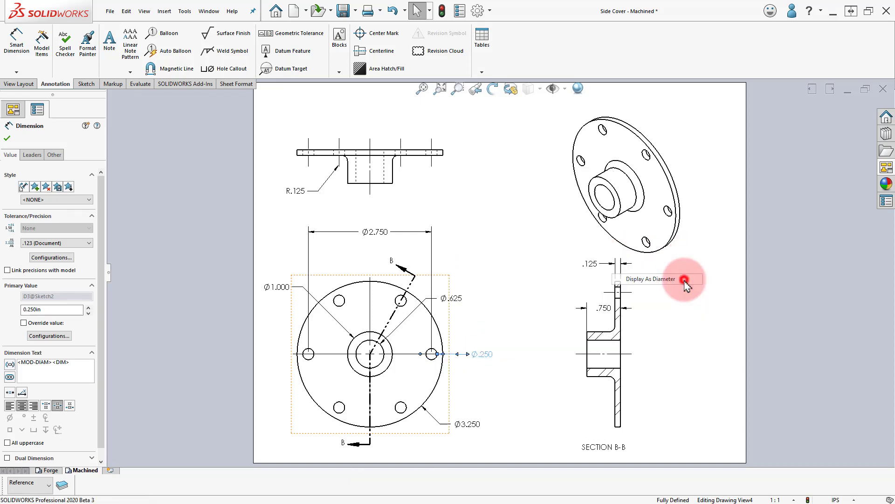
drag(486, 353, 497, 324)
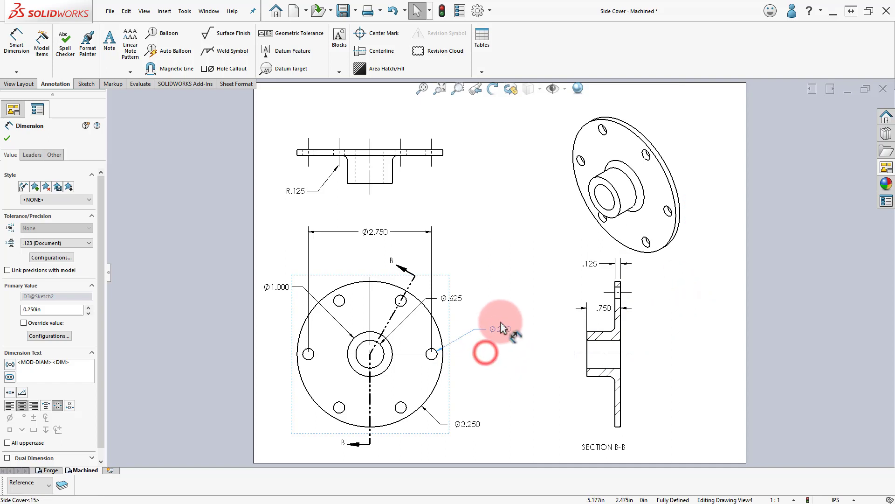
click(376, 232)
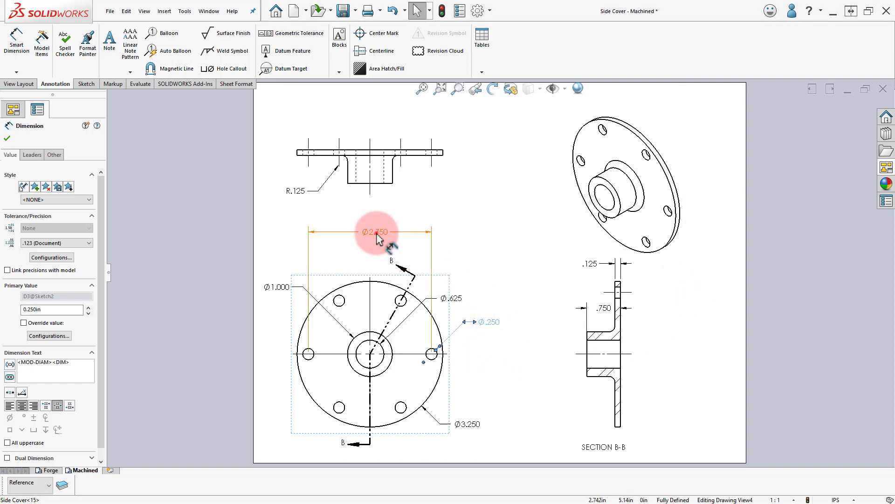
right_click(375, 233)
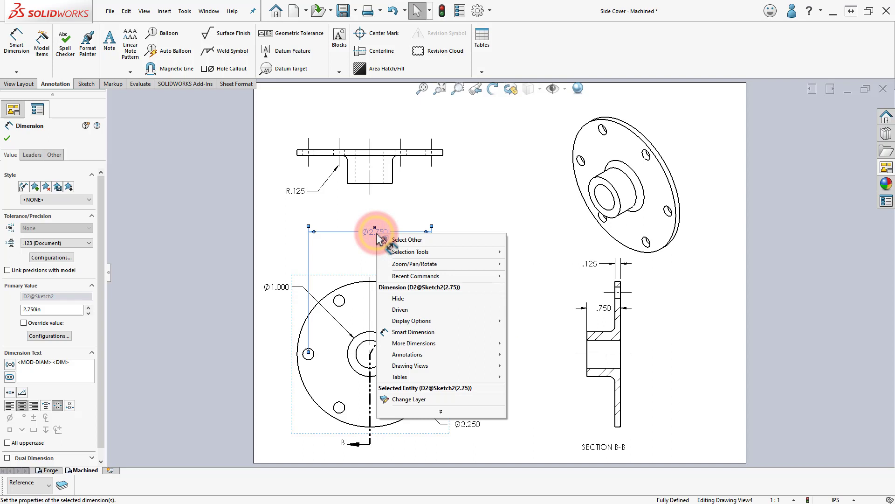
mouse_move(468, 323)
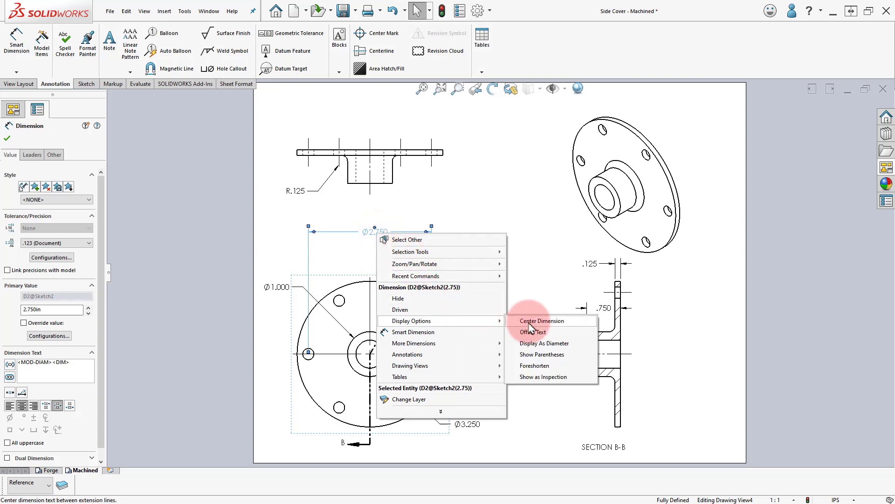
click(470, 210)
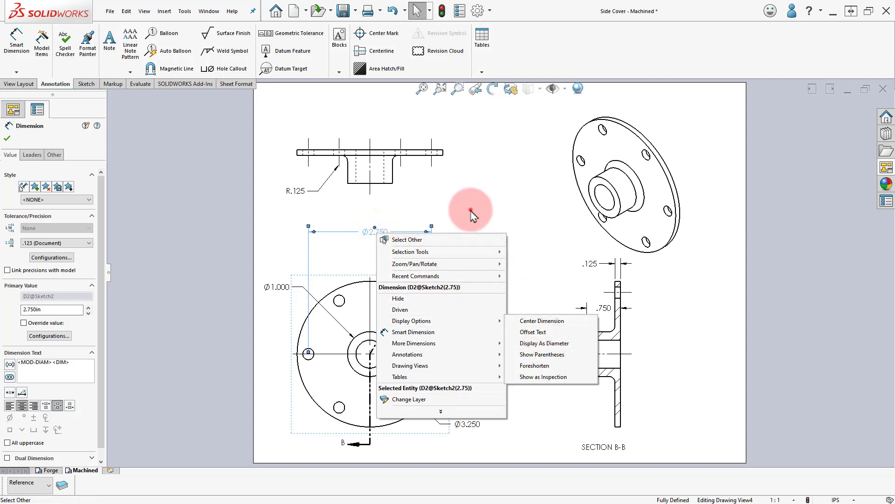
Step: Give the Ø2.750 bolt circle dimension a diameter leader, place it at the front view's lower left, and rebuild the drawing
click(374, 233)
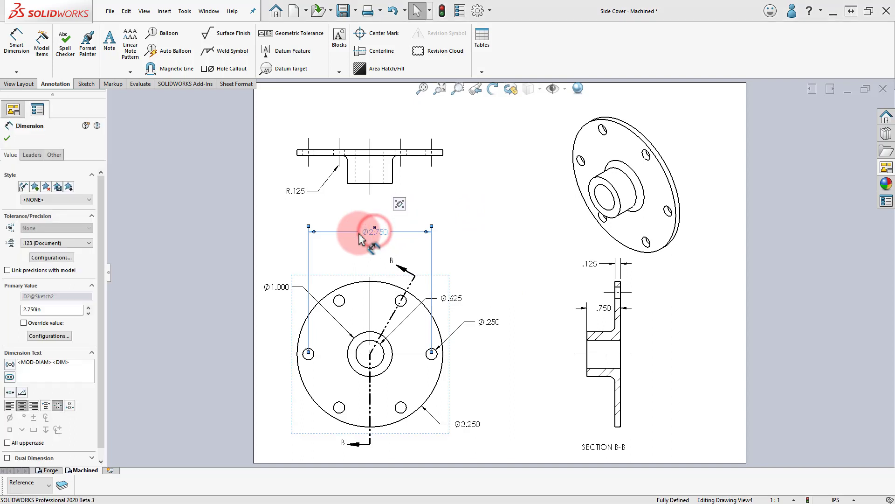
click(35, 156)
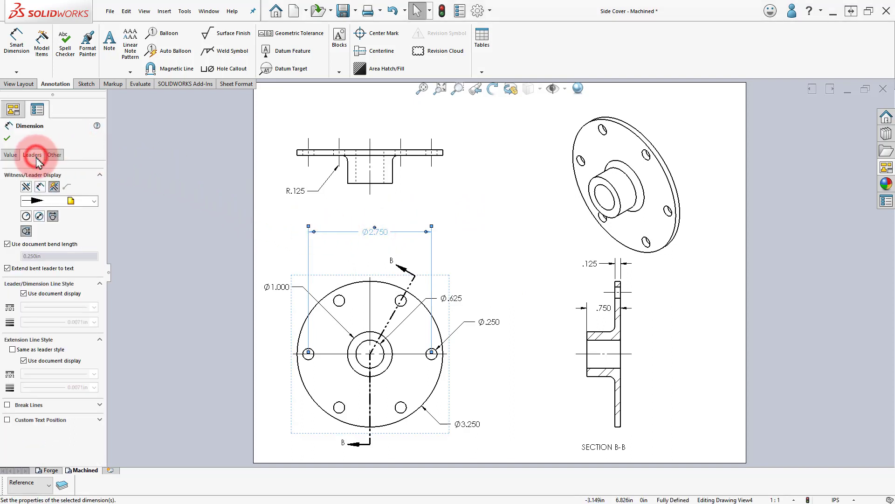
click(40, 217)
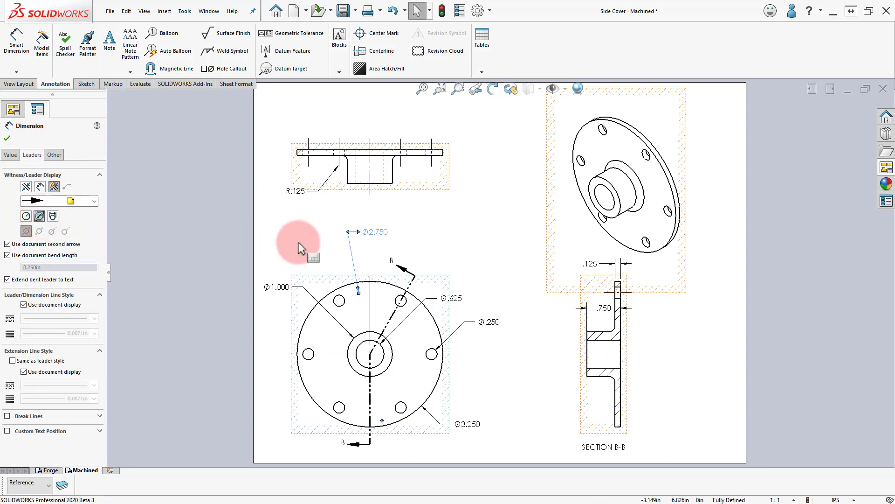
drag(373, 235, 274, 421)
click(262, 239)
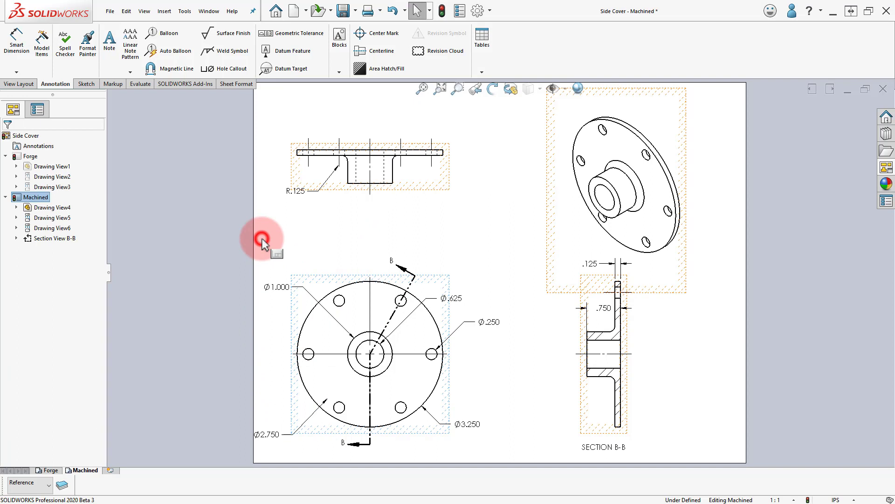
click(442, 13)
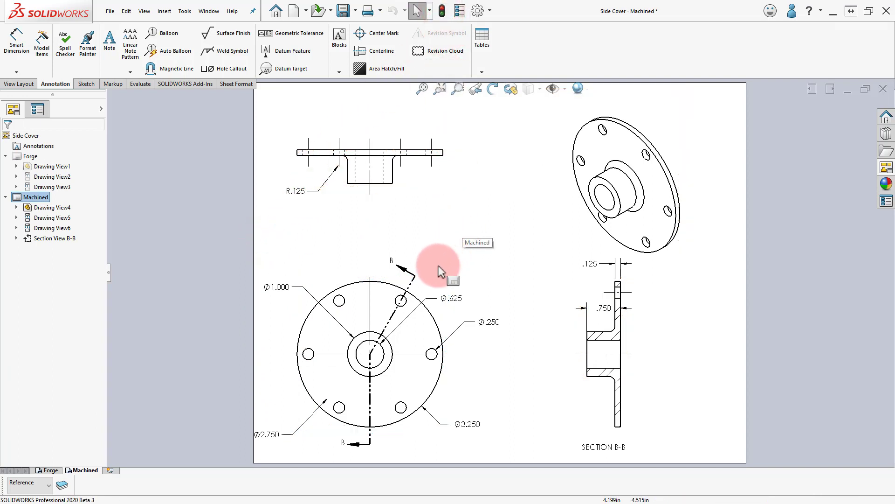
Step: Move the front view with its aligned views slightly up and right, and shift the isometric view up and right clear of the section view
mouse_move(434, 280)
mouse_down()
mouse_move(456, 258)
mouse_move(463, 266)
mouse_up()
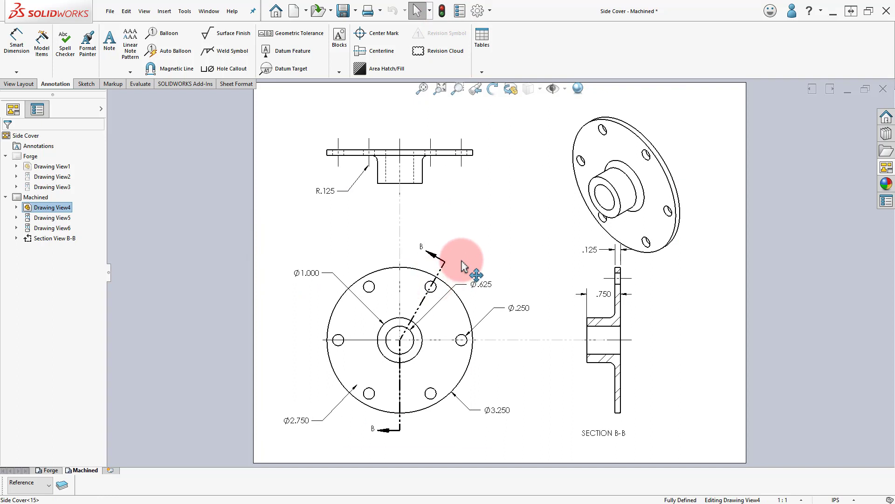
click(585, 214)
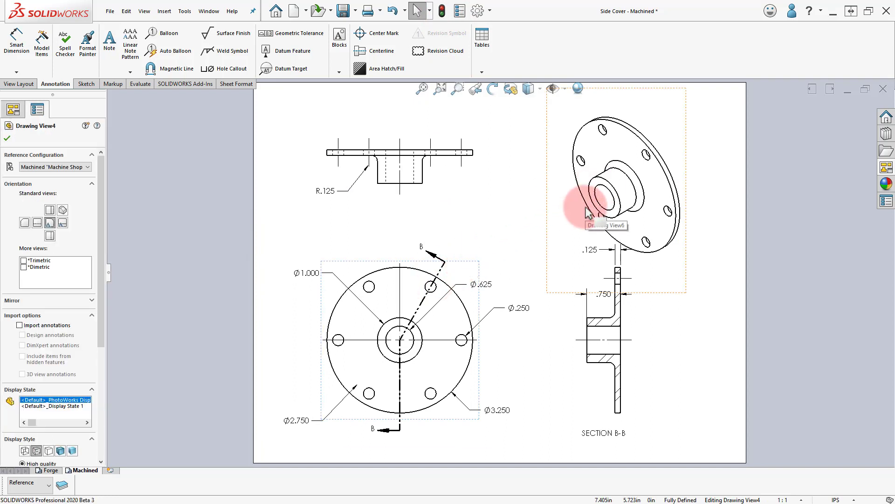
drag(586, 212, 605, 193)
click(568, 209)
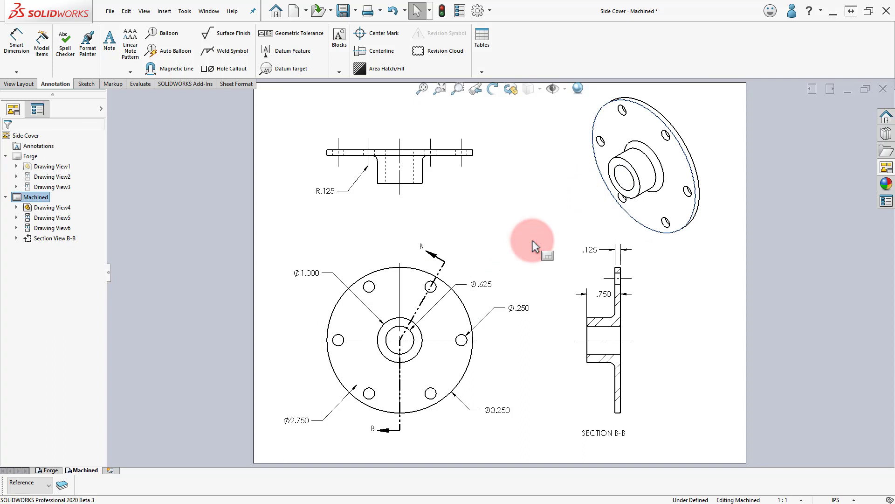
Step: Add center marks to all the bolt holes in the front view, propagated as a circular pattern with circular lines
click(373, 33)
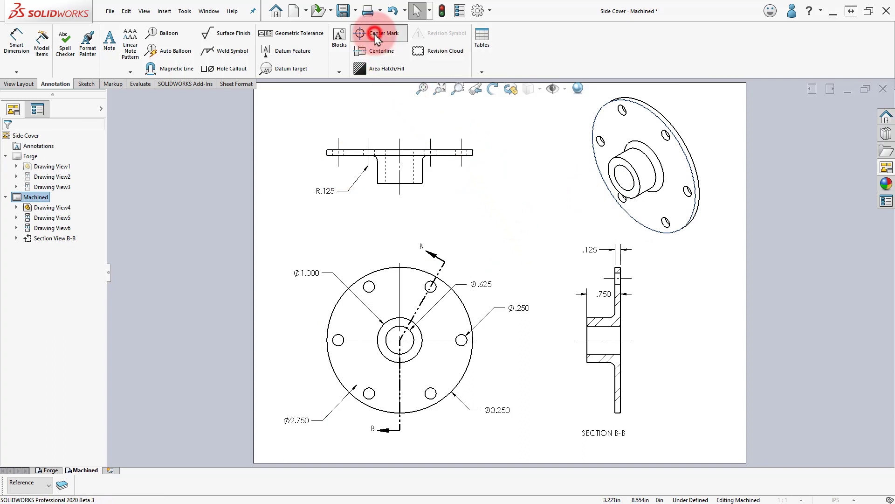
click(371, 289)
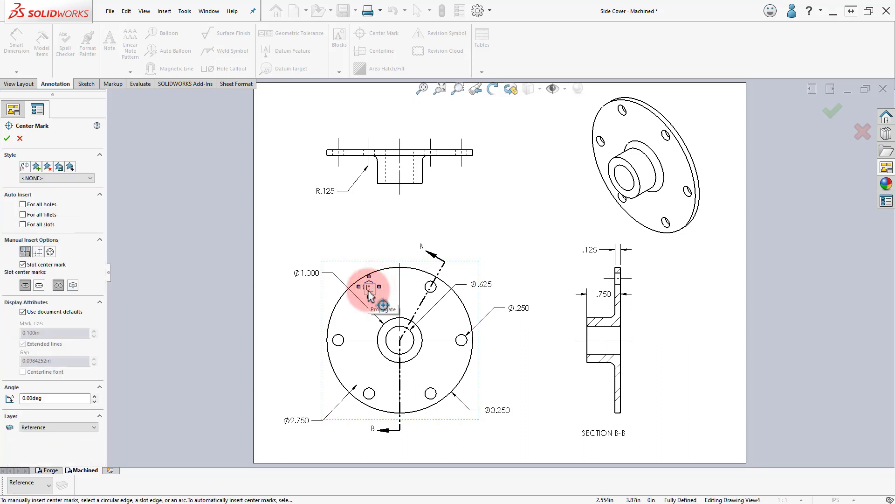
click(369, 287)
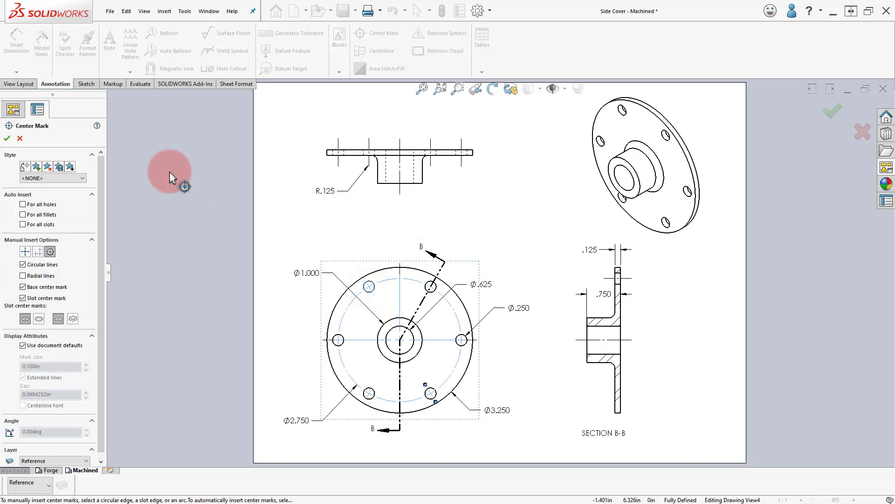
click(7, 138)
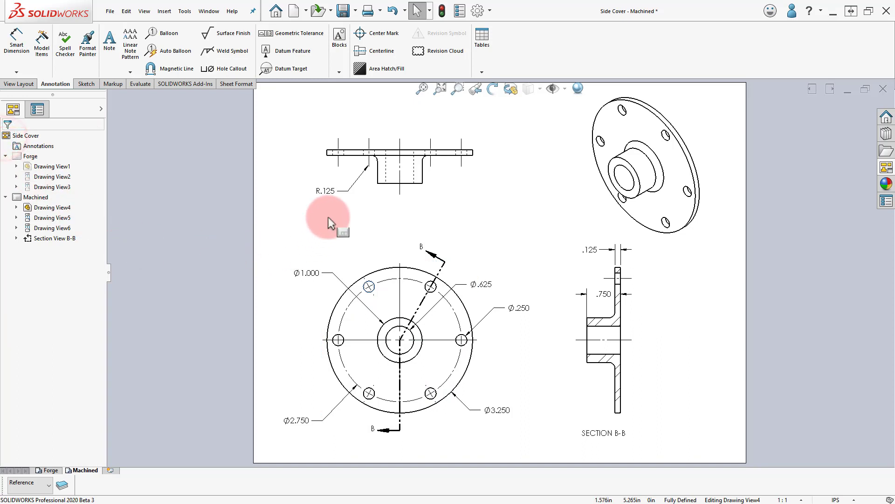
Step: Enable the arc extension line or opposite side option for the R.125 dimension, set its arrow inside at the fillet, and rebuild
click(323, 192)
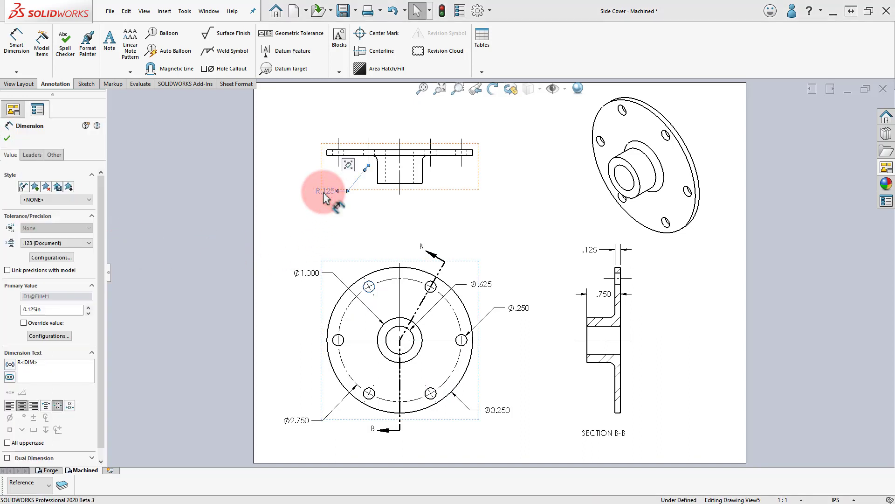
click(31, 154)
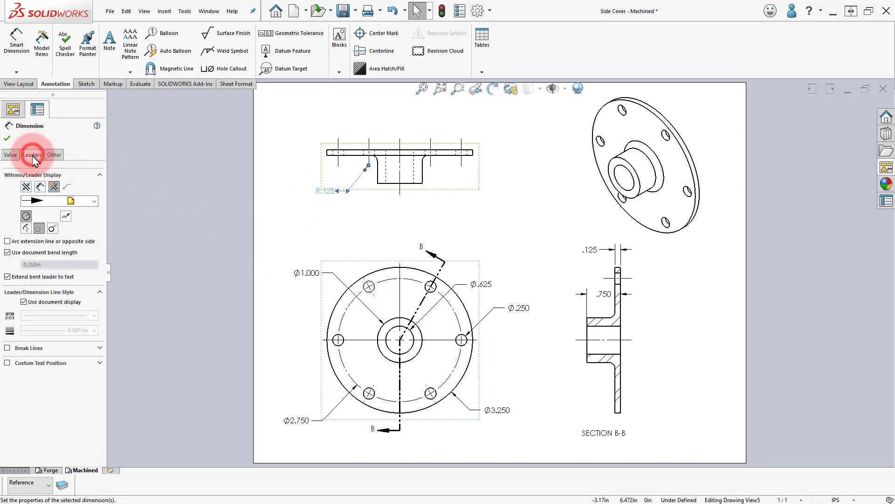
click(26, 243)
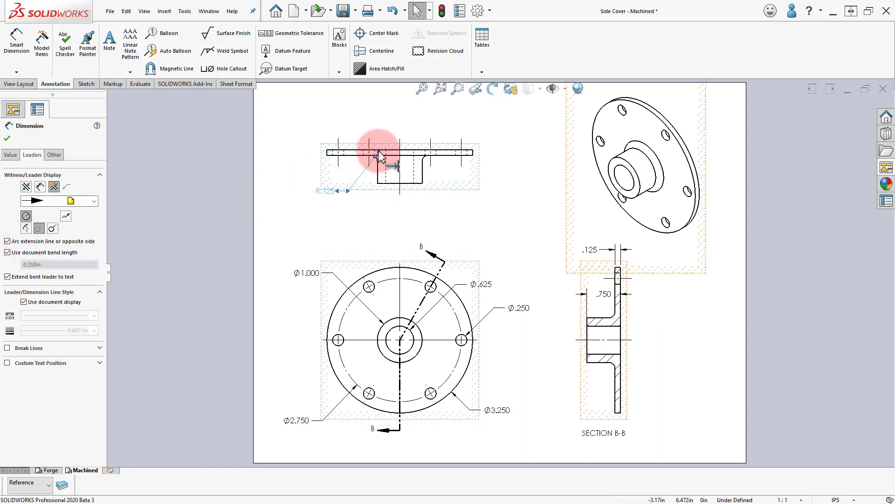
click(381, 112)
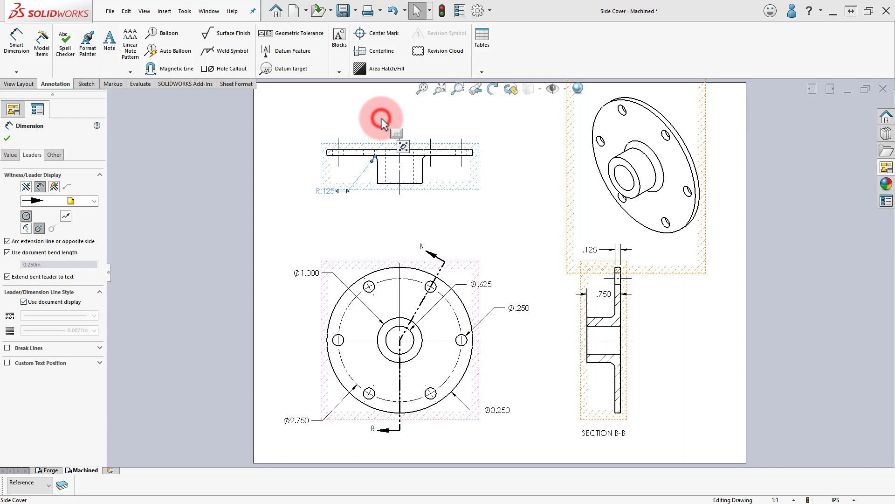
click(443, 10)
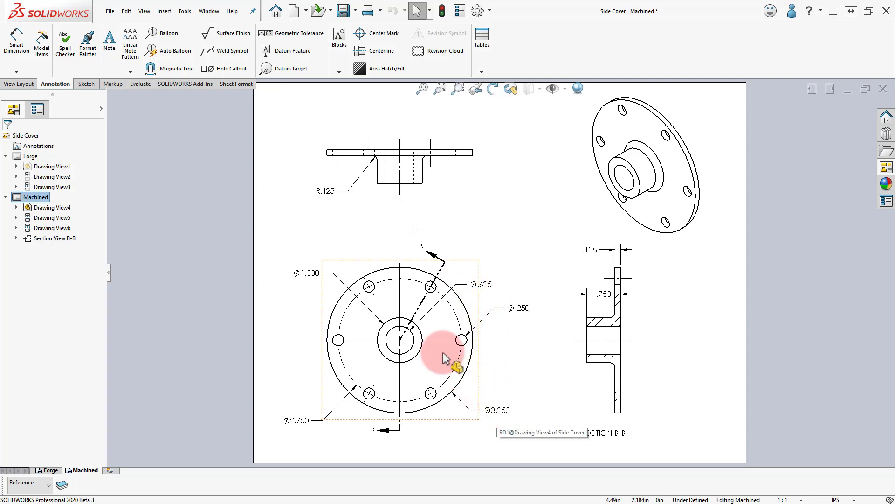
Step: Add parentheses to the Ø1.000 hub diameter dimension in the front view
click(308, 273)
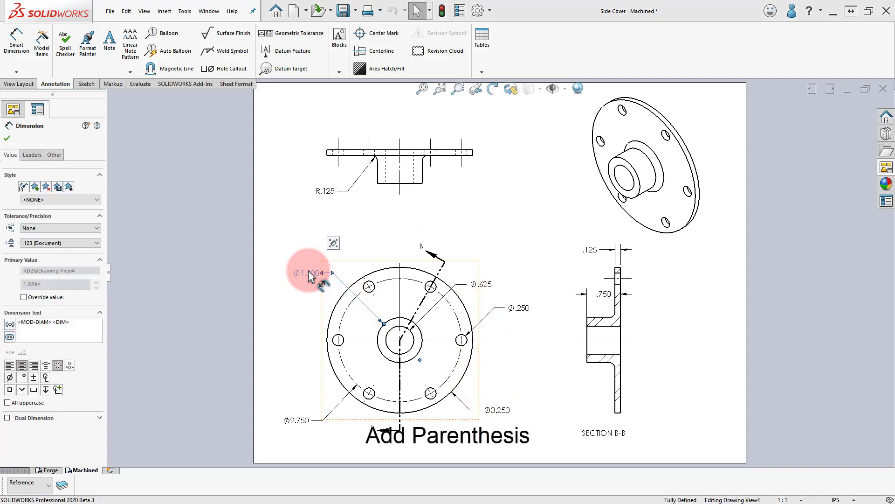
mouse_move(334, 240)
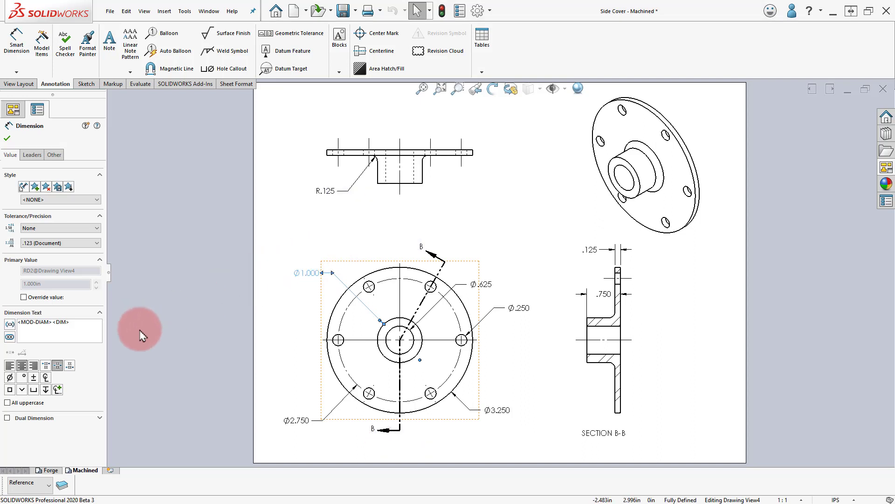
click(10, 324)
click(210, 327)
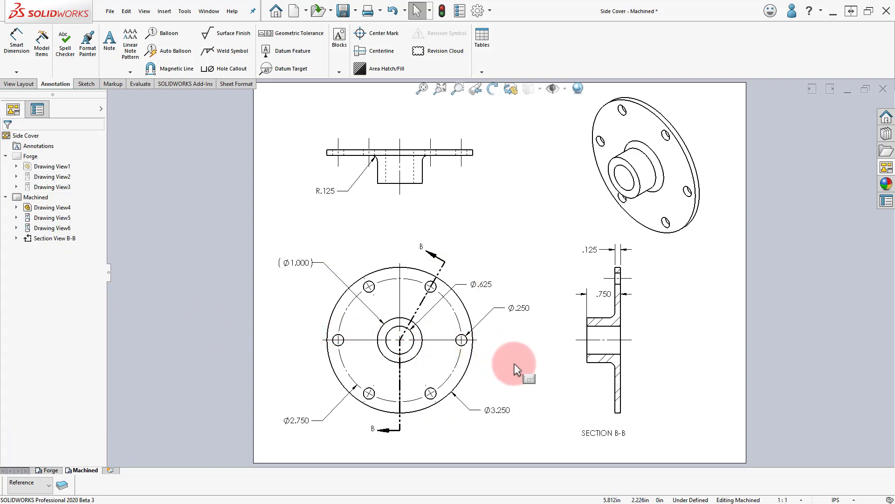
mouse_move(544, 216)
middle_down()
mouse_move(516, 251)
mouse_move(506, 232)
middle_up()
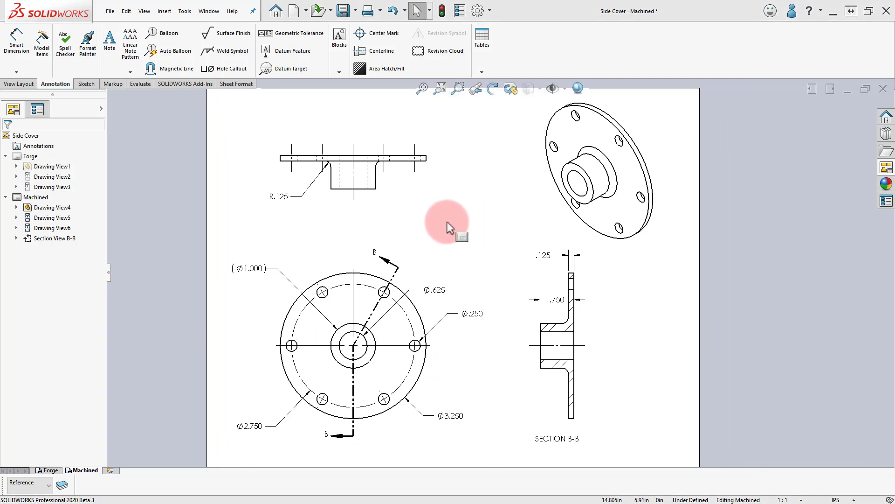
Step: Set the Machined sheet's properties to 1:1 scale and third angle projection, and apply them
right_click(447, 222)
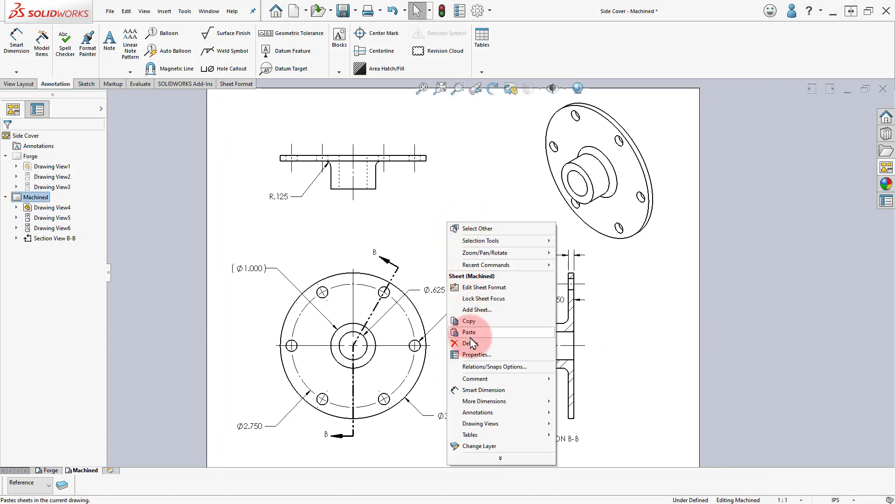
click(469, 354)
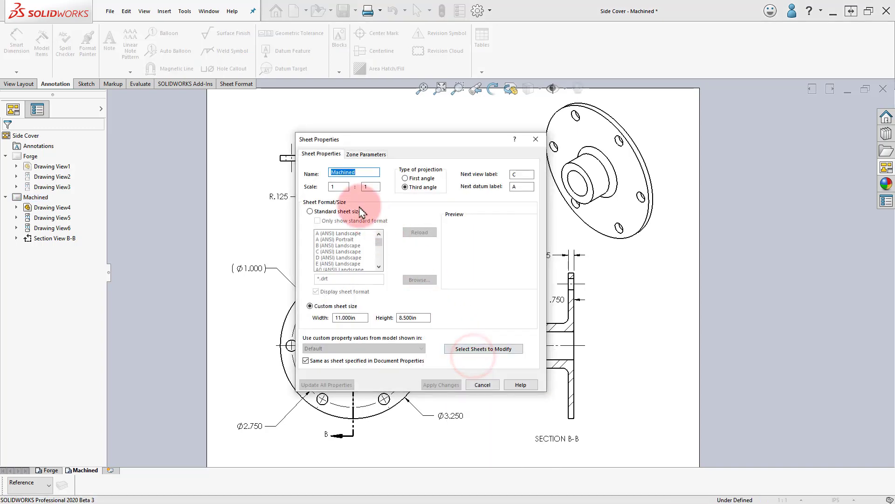
click(339, 186)
click(369, 186)
click(405, 187)
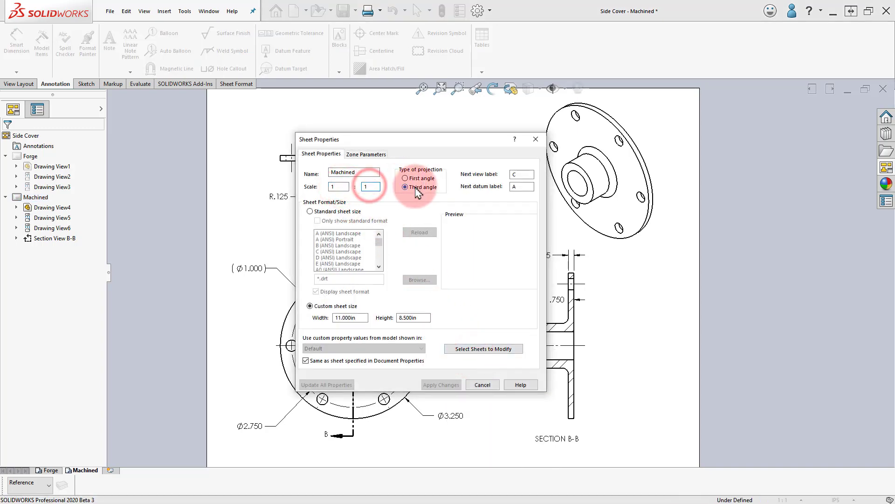
click(446, 385)
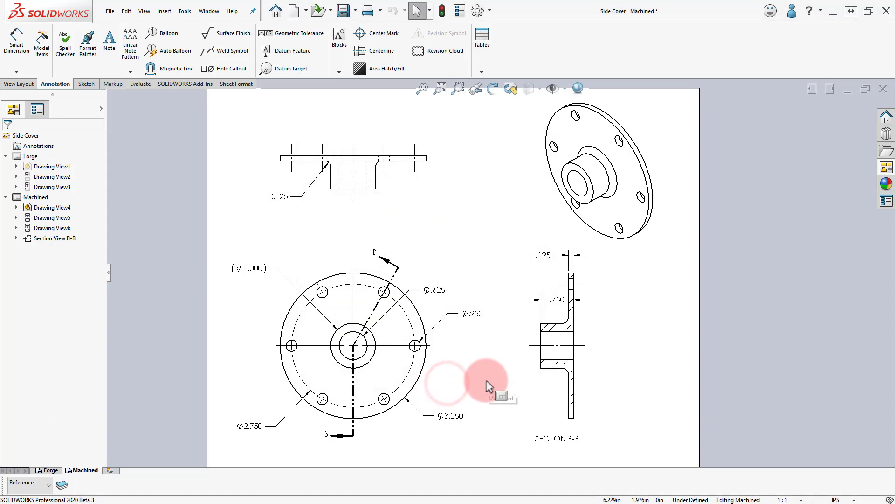
Step: Give the isometric view on the Machined sheet a custom scale of 1:2
click(544, 211)
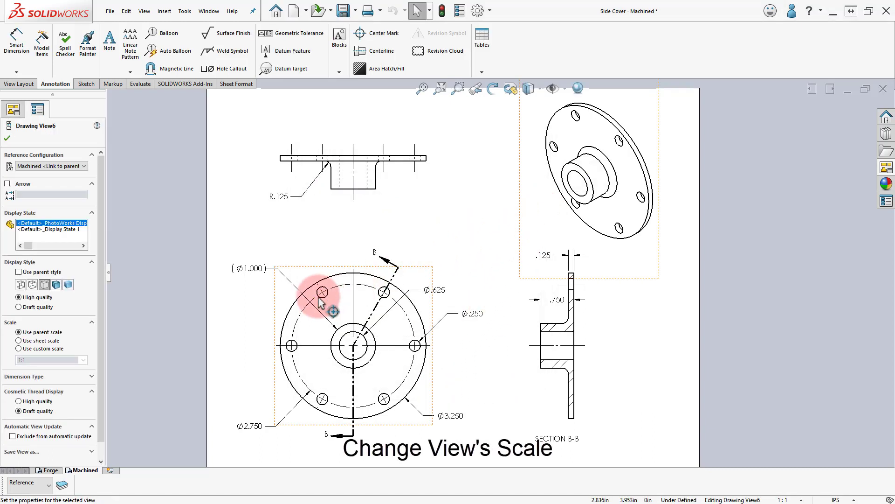
click(54, 350)
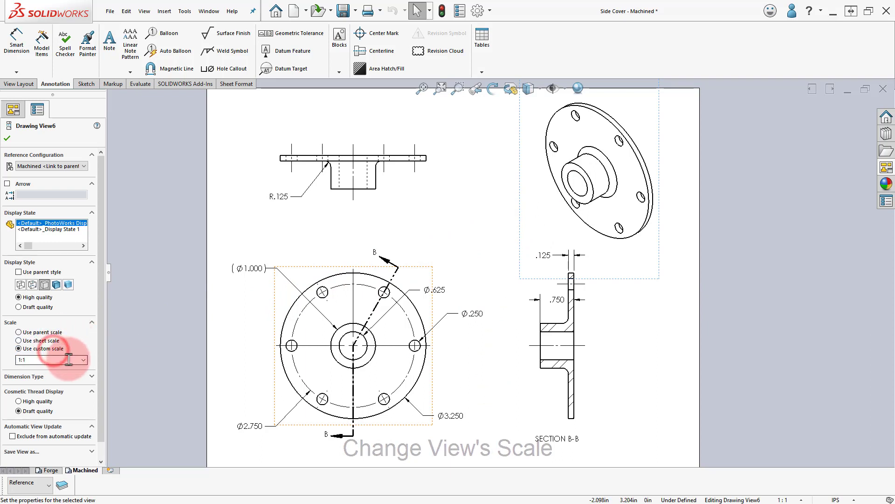
click(84, 359)
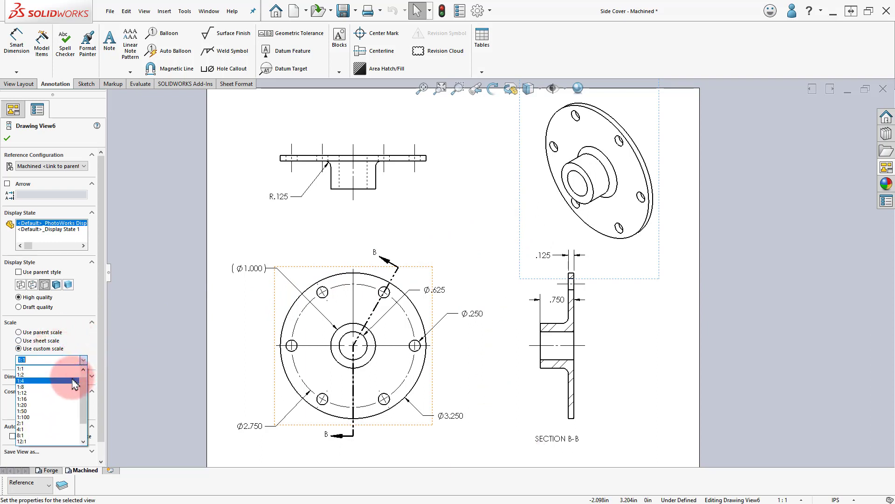
click(56, 375)
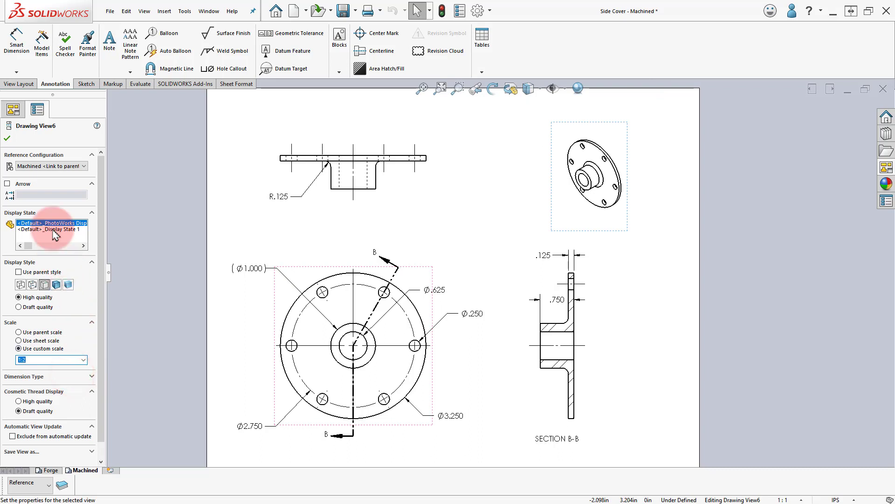
click(8, 139)
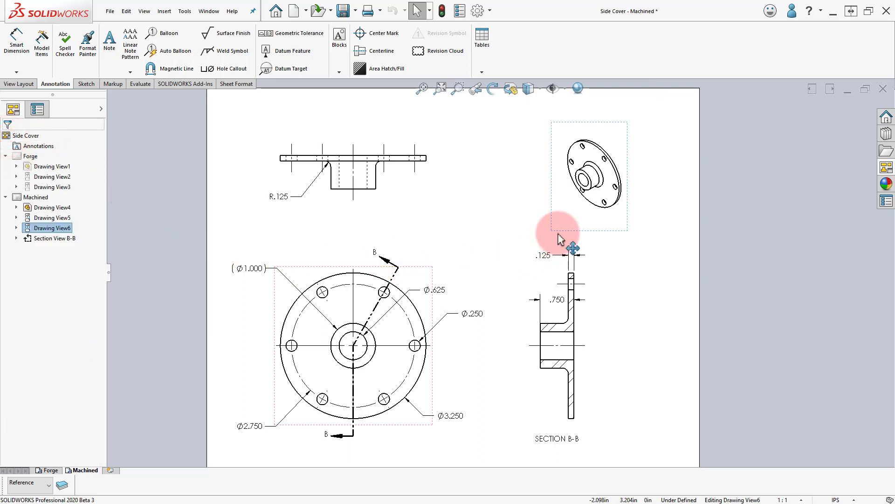
Step: Move the isometric view up and right toward the sheet corner, and shift section view B-B slightly right
drag(565, 237, 596, 220)
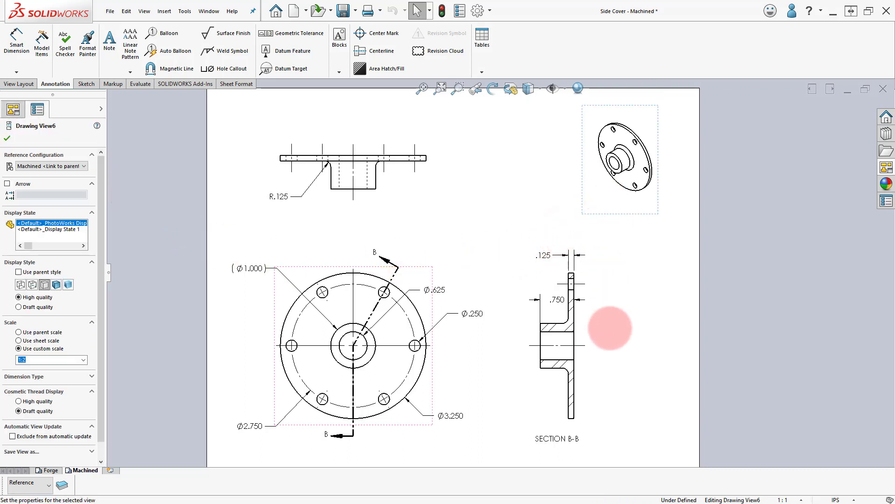
drag(585, 329, 610, 329)
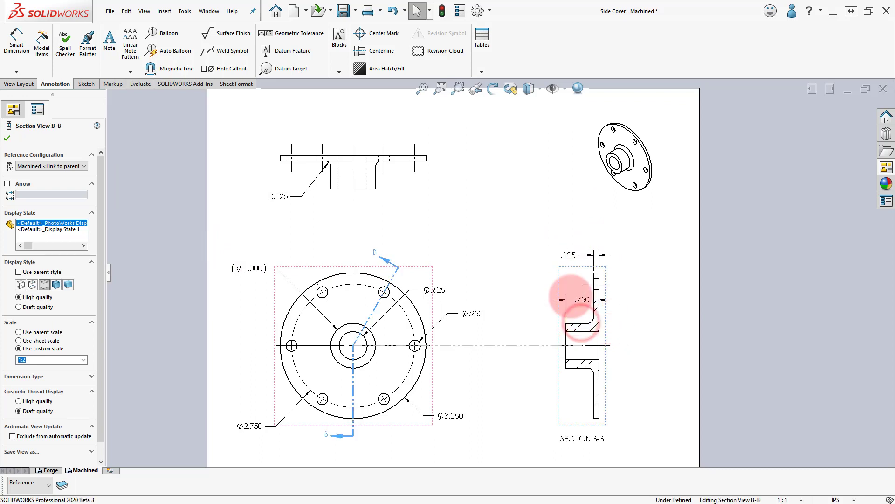